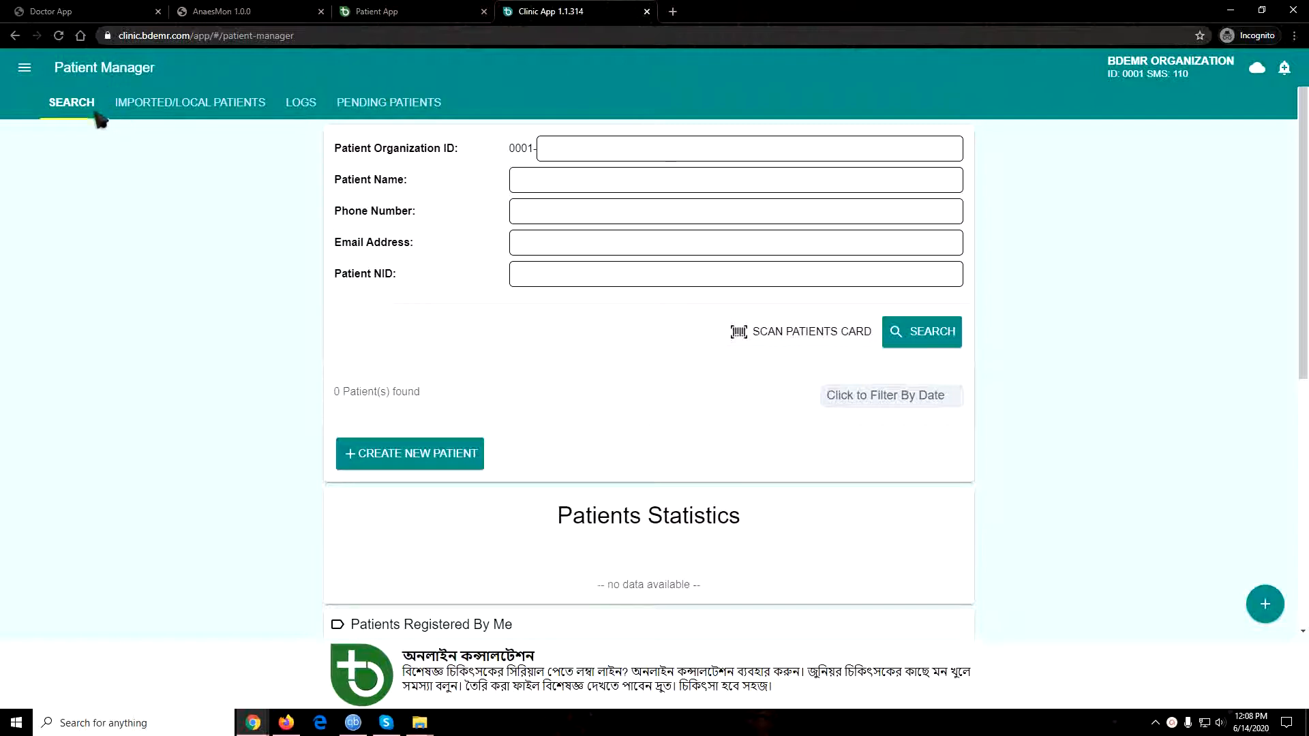
Find the Organization dashboard by filtering the navigation for "orga" and open Bdemr Organization's waitlist page
click(24, 71)
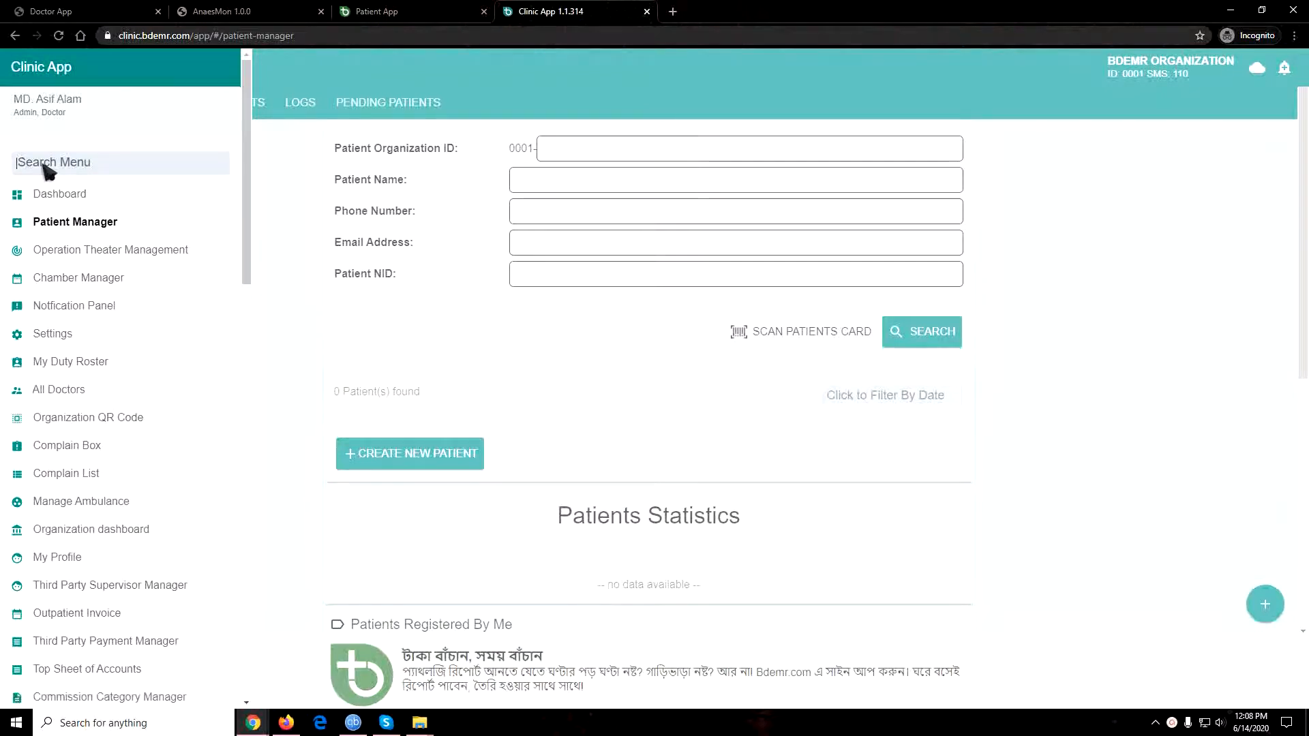
text(orga)
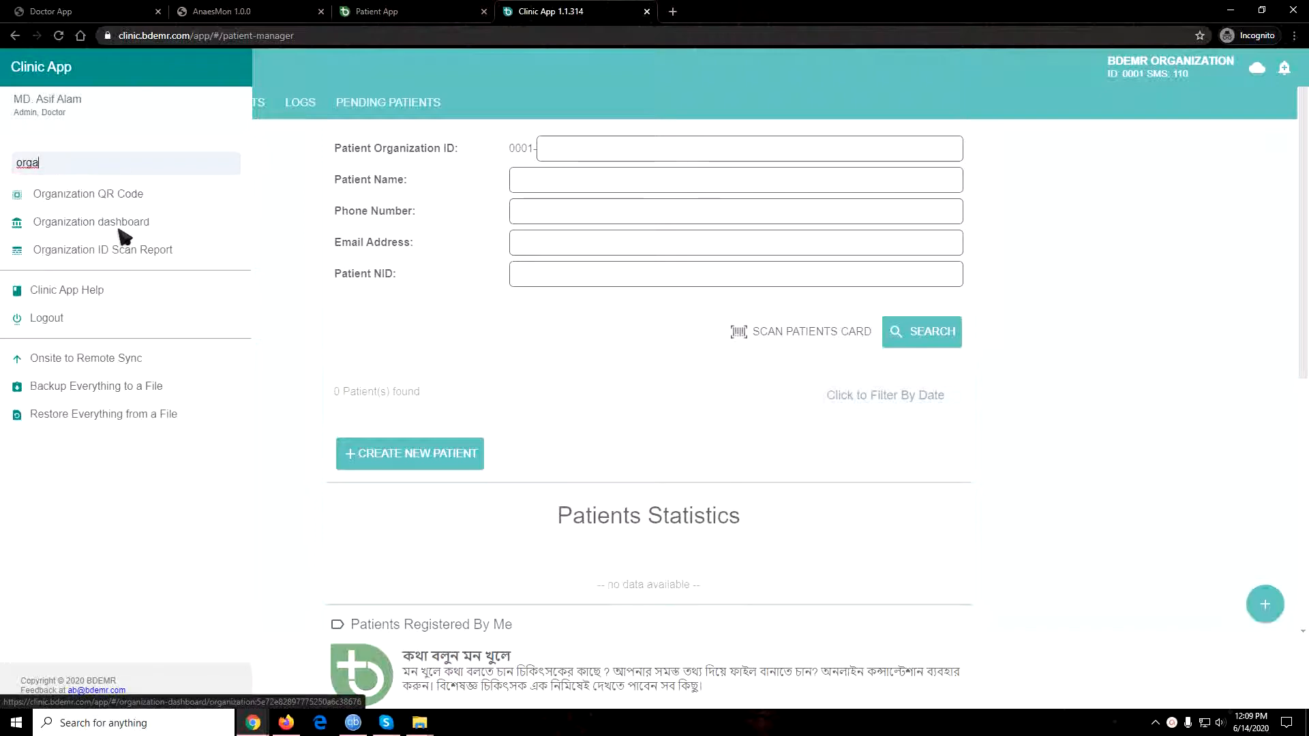
click(94, 230)
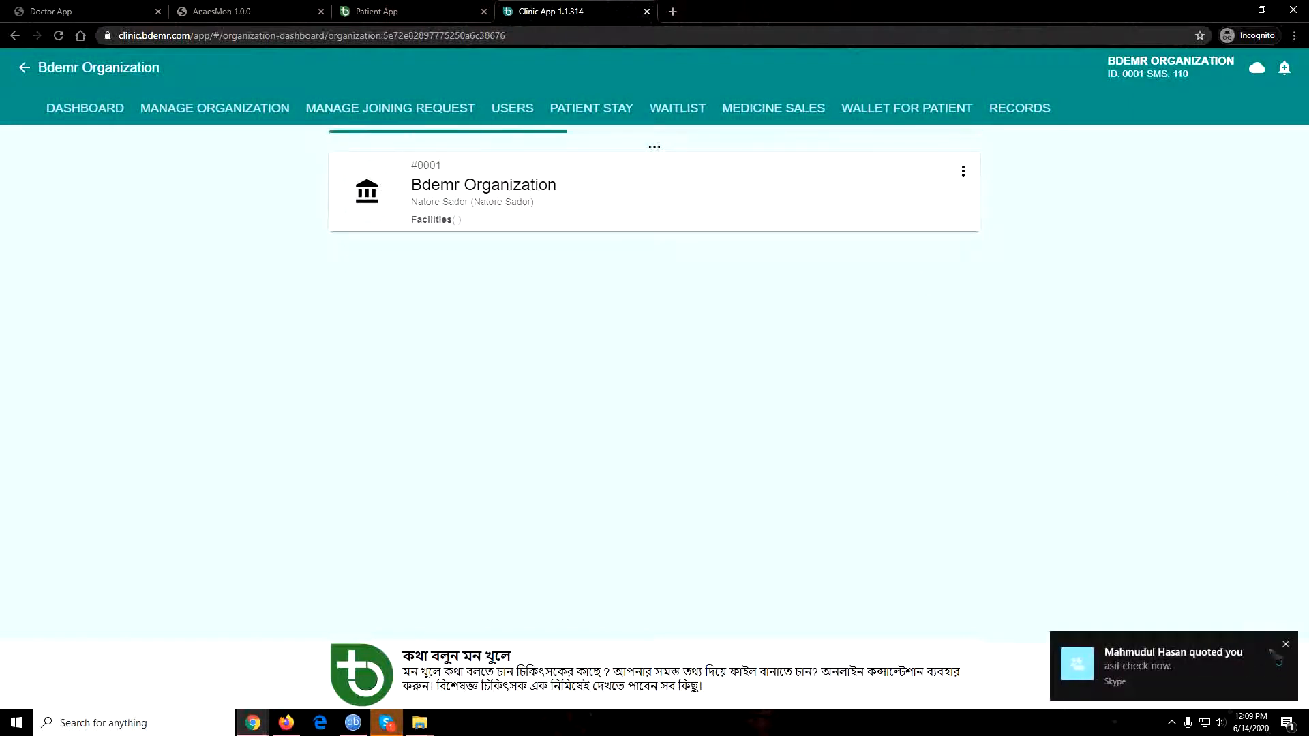
click(679, 110)
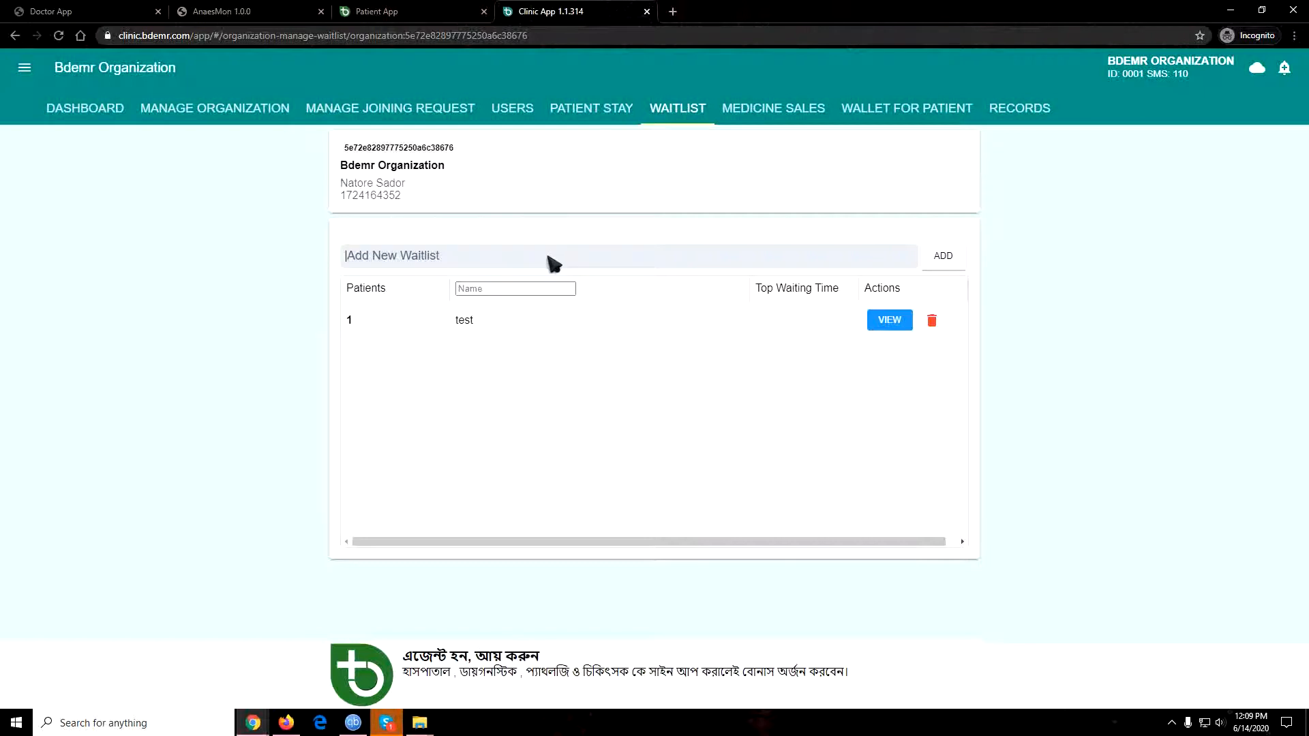
Add a new waitlist named ICU, view its patients and logs, and return to the waitlist overview
text(ICU)
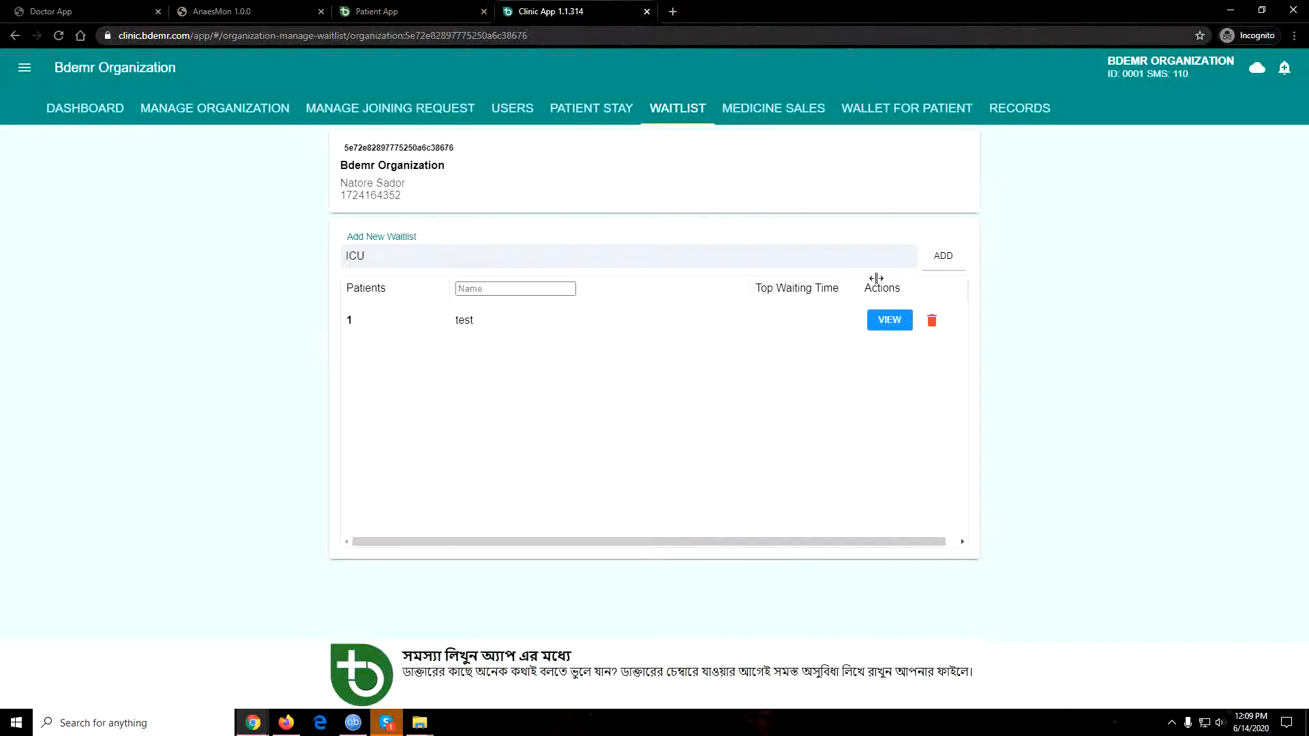
click(946, 258)
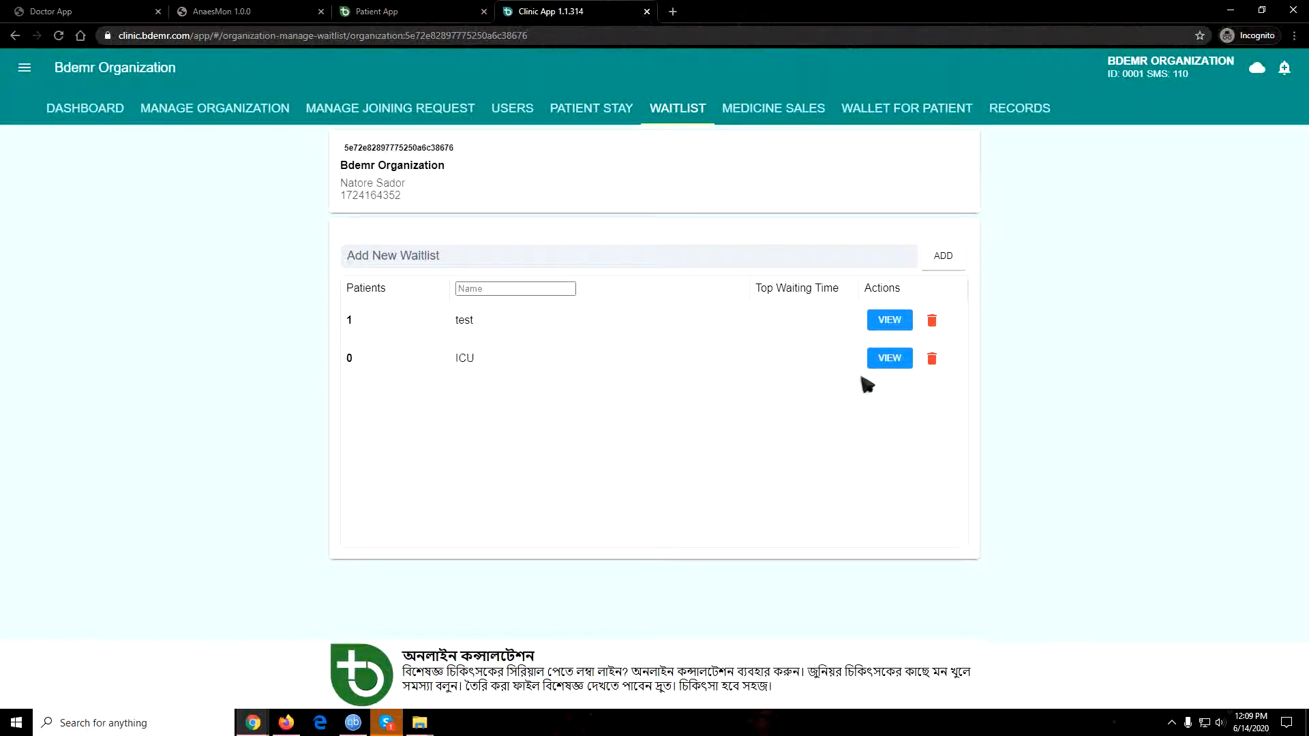
click(887, 363)
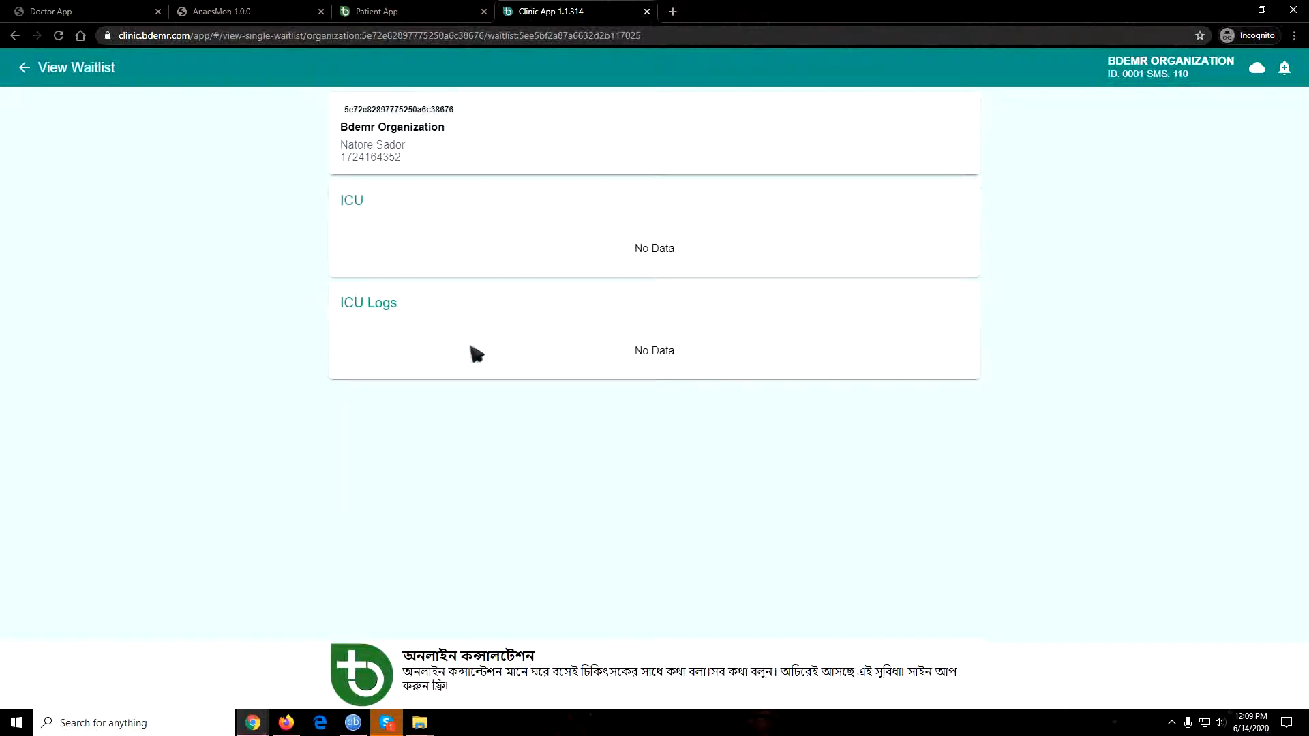
click(24, 67)
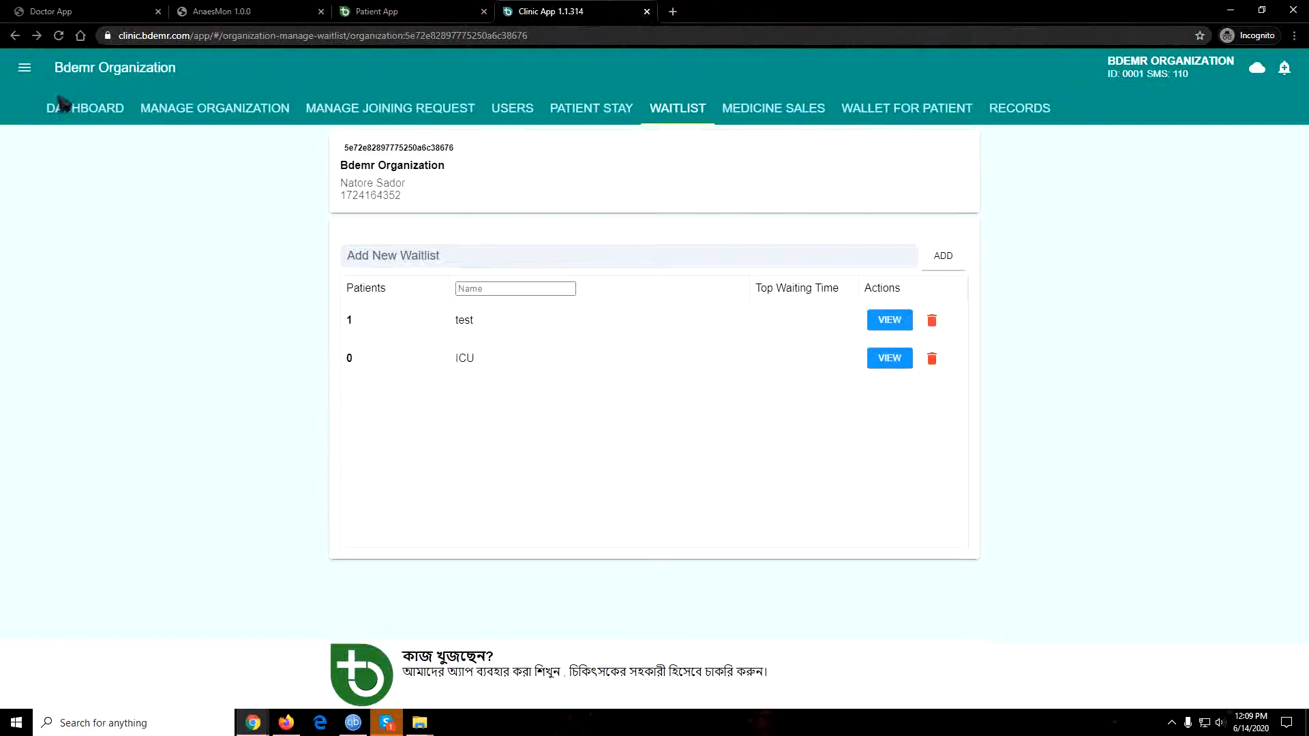
Filter the navigation for "pat" and open the Patient Manager
click(25, 68)
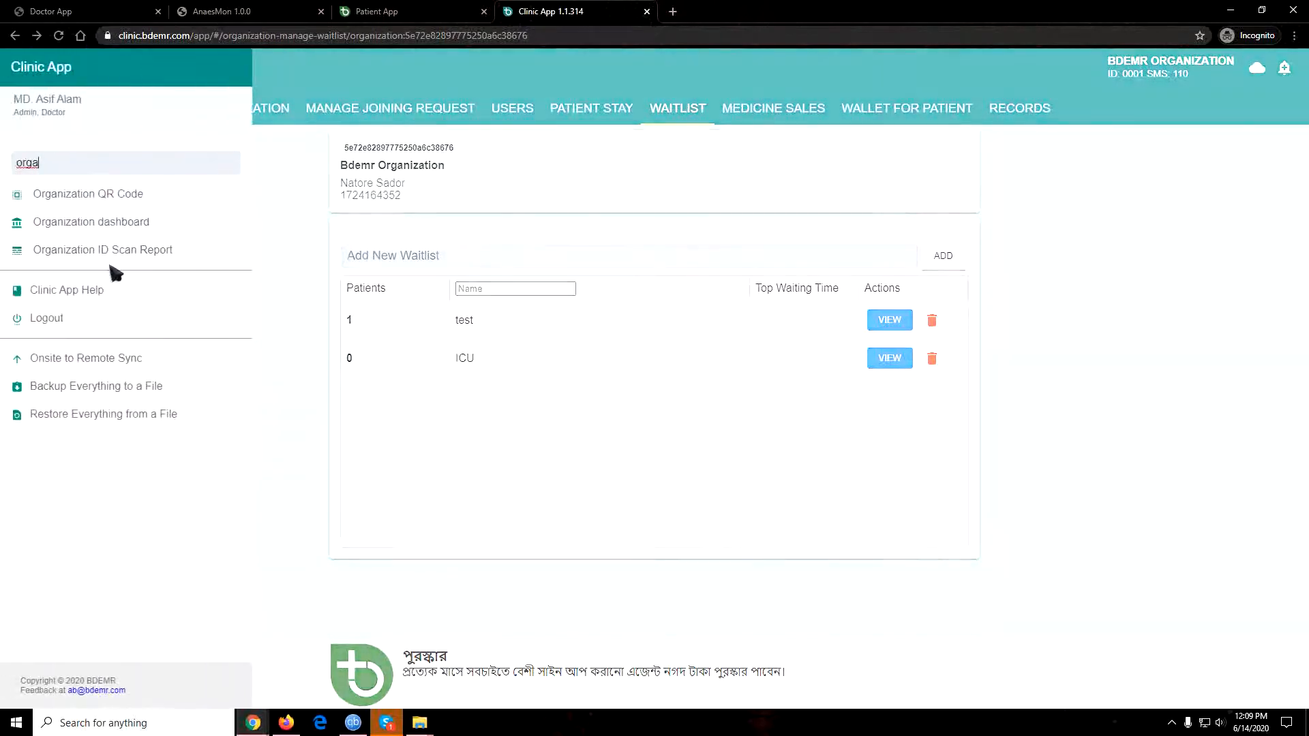
double_click(64, 164)
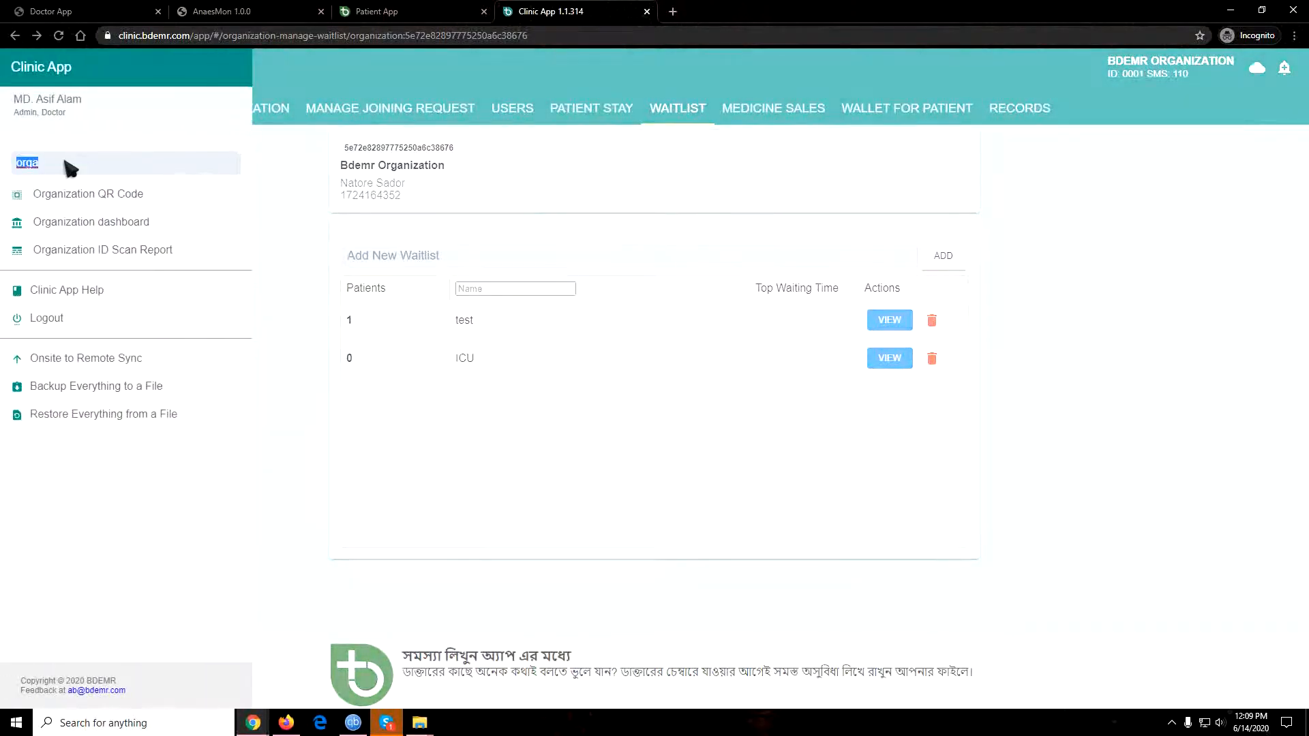
text(pat)
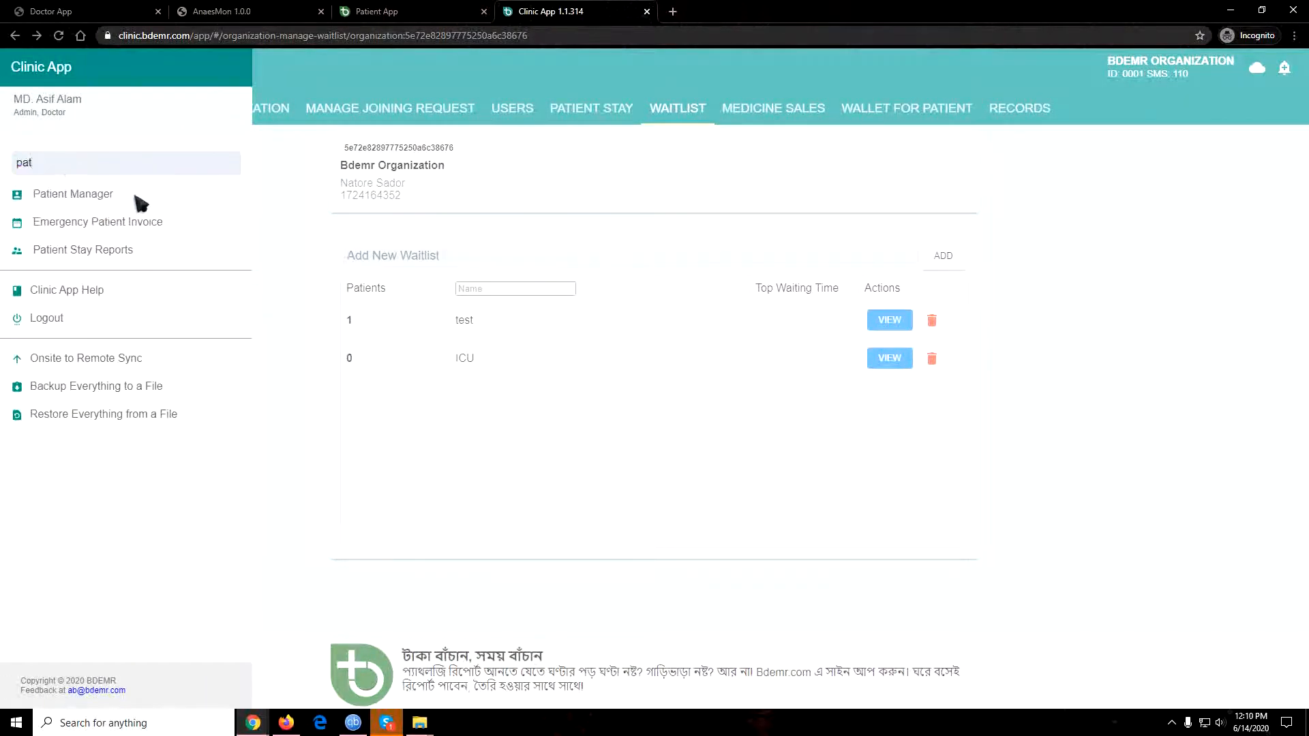
click(71, 195)
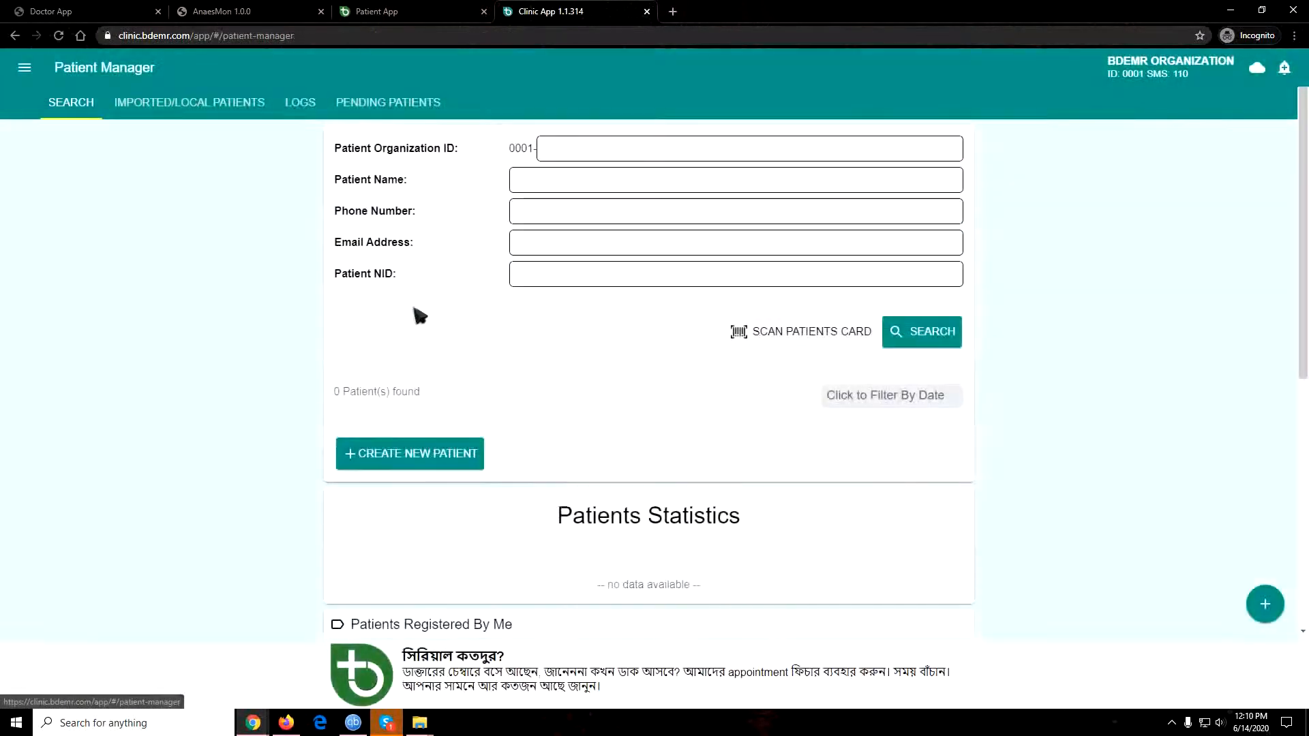
Search for patients by entering the patient's phone number
click(529, 222)
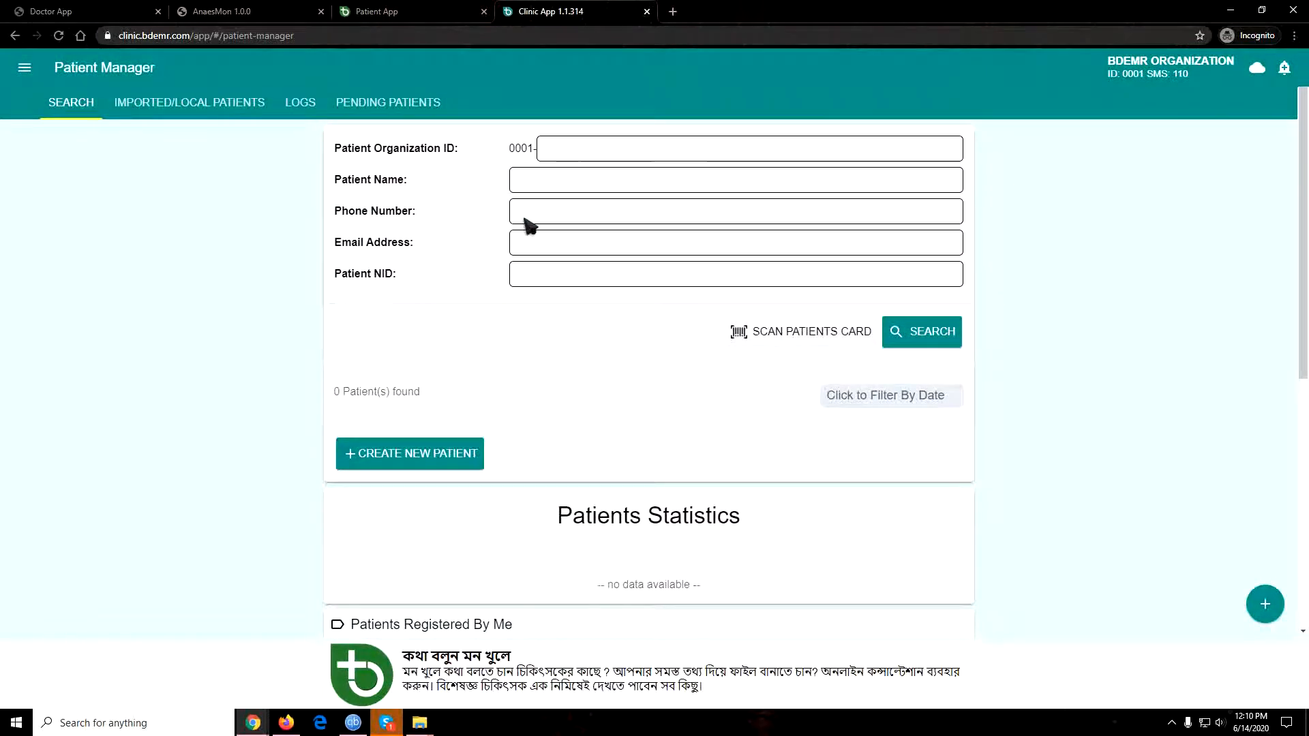
text(01)
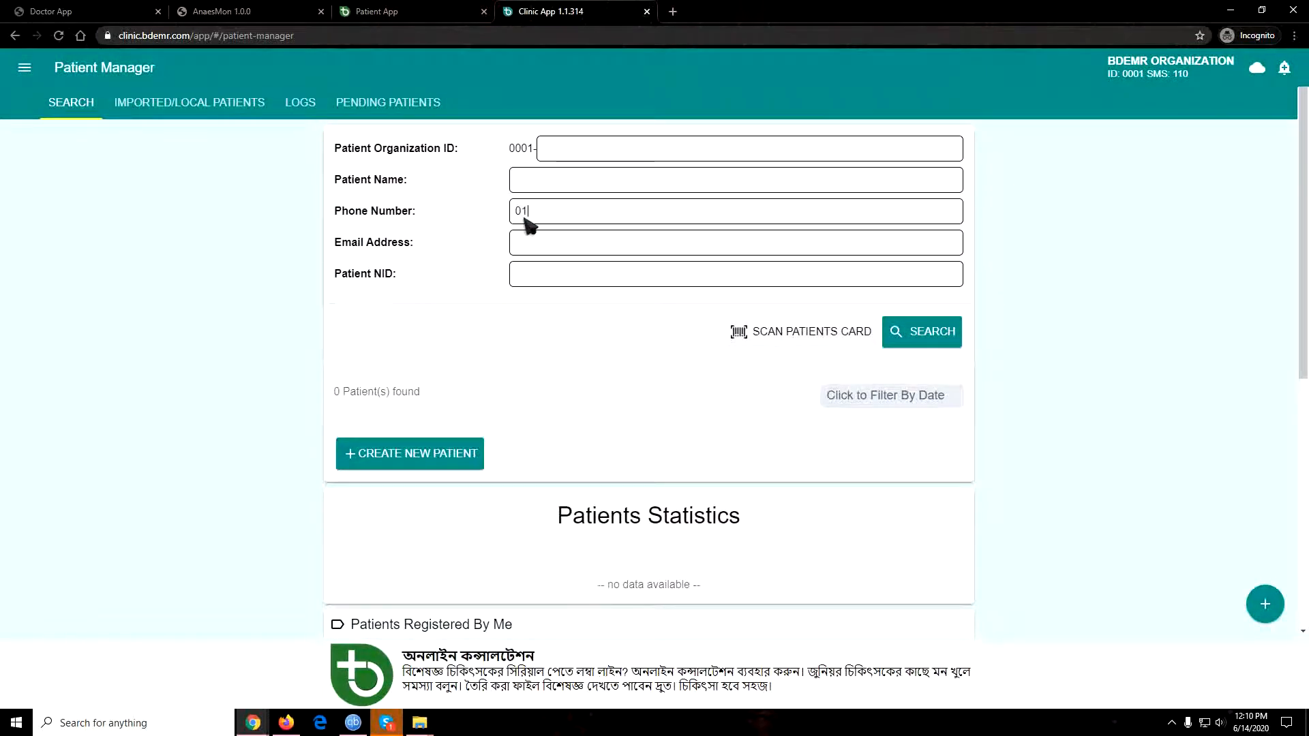
text(770000)
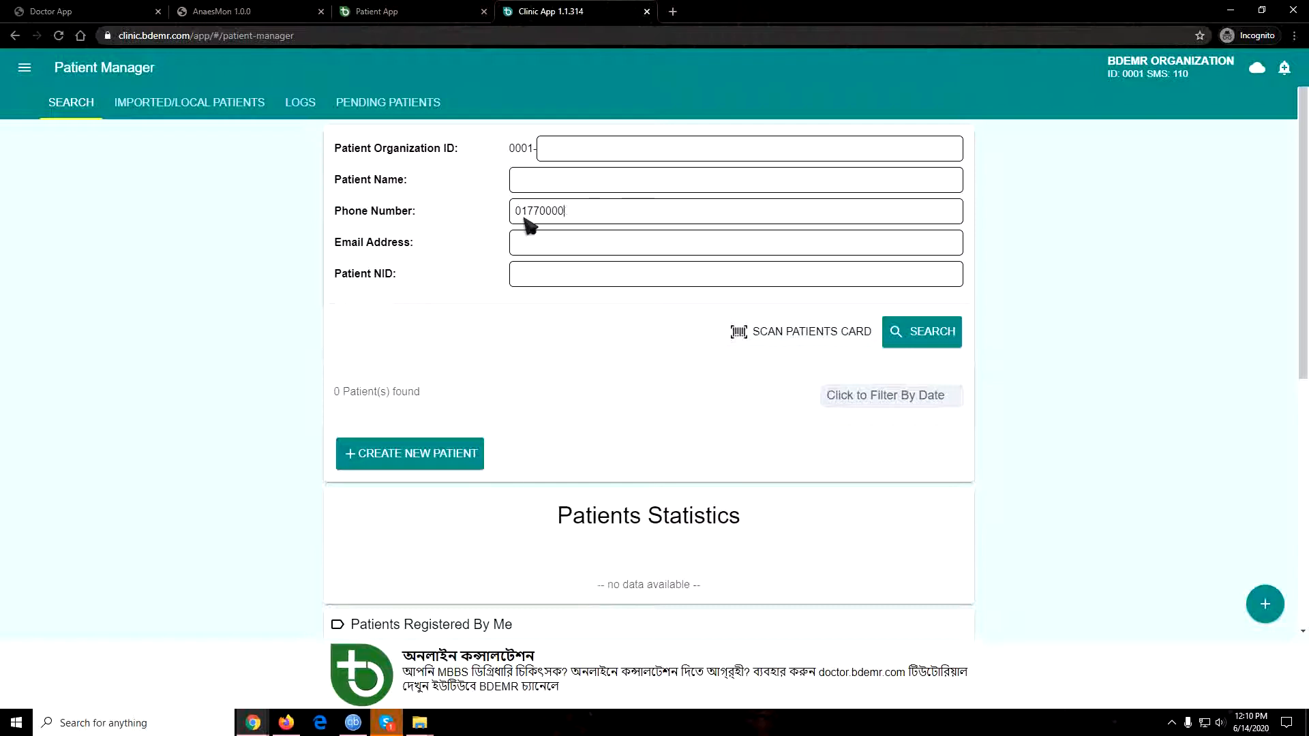
text(000)
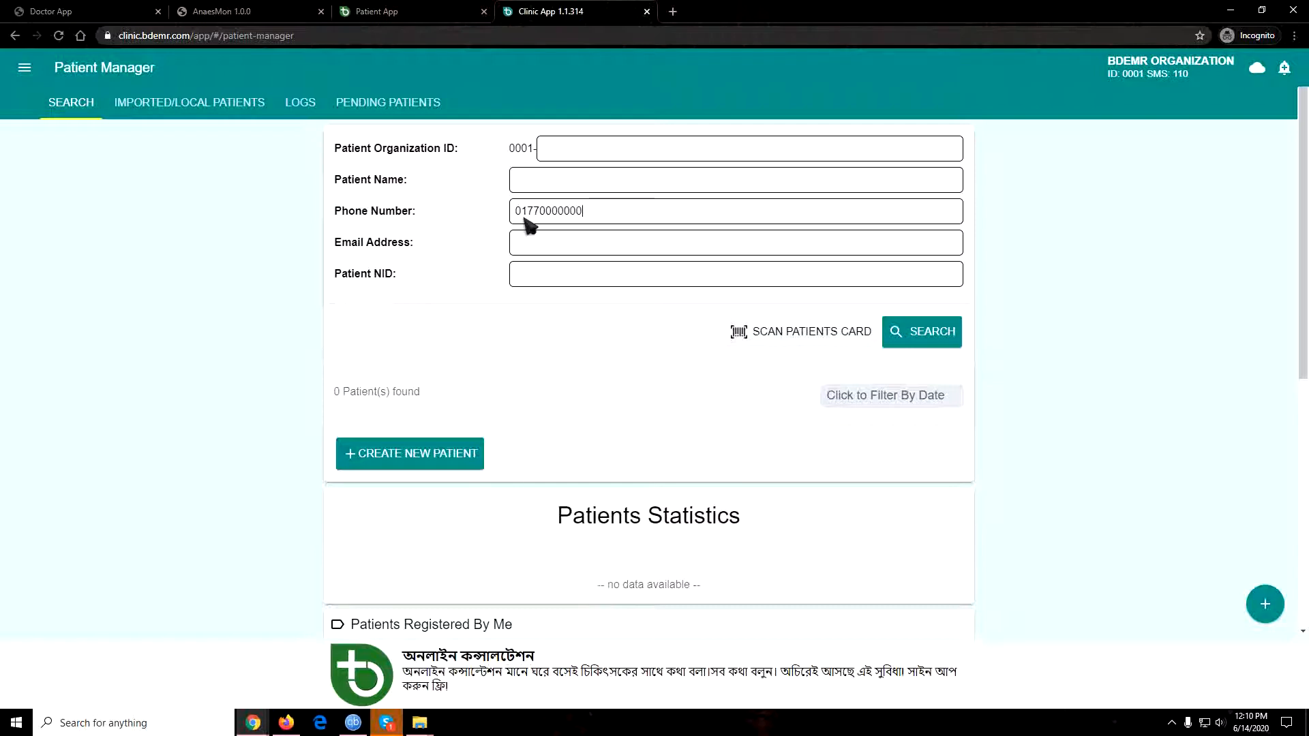
click(908, 334)
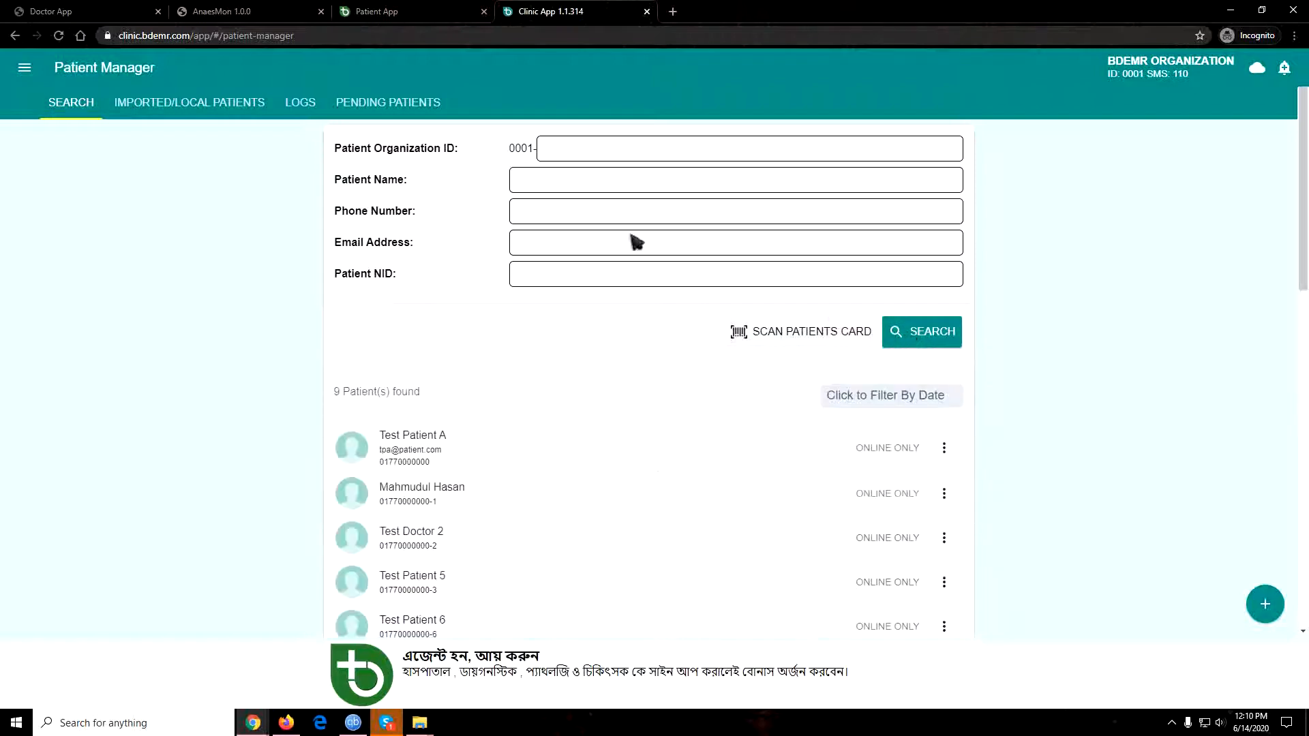
Look through the full list of patients returned by the phone number search
click(605, 218)
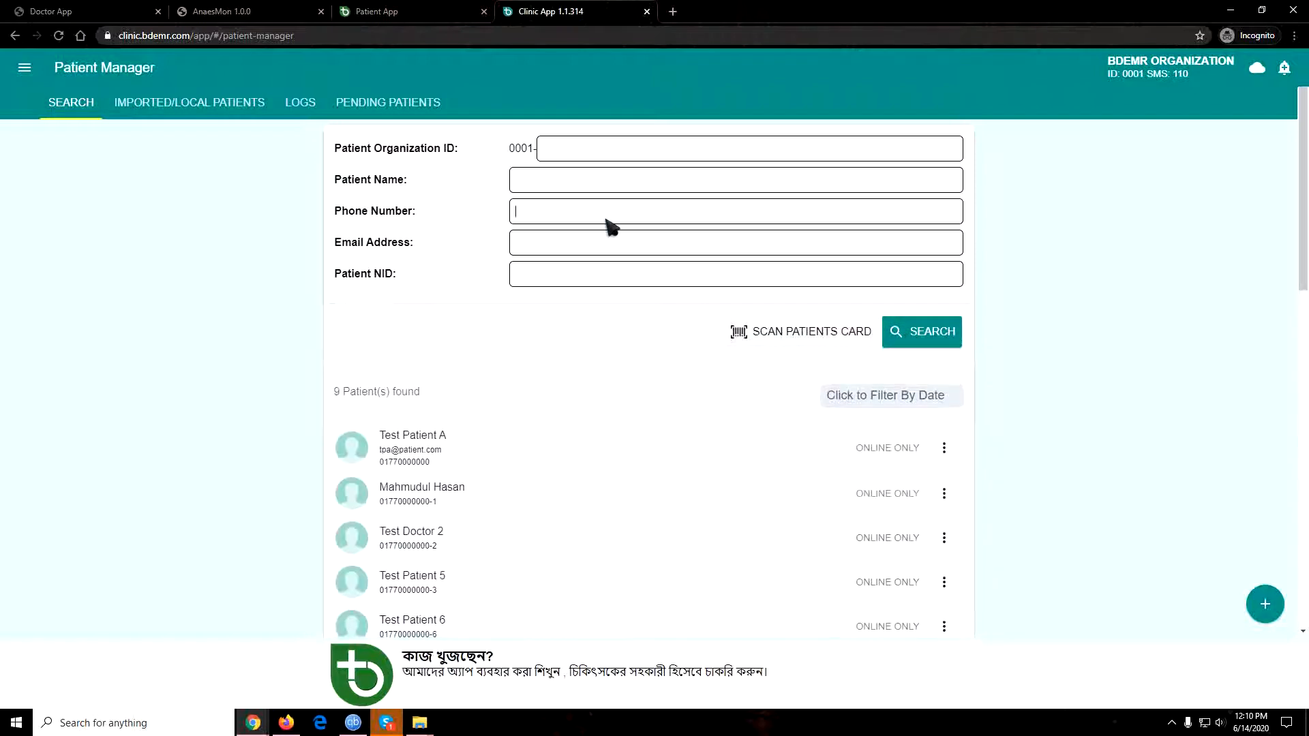
scroll(598, 219, down, 4)
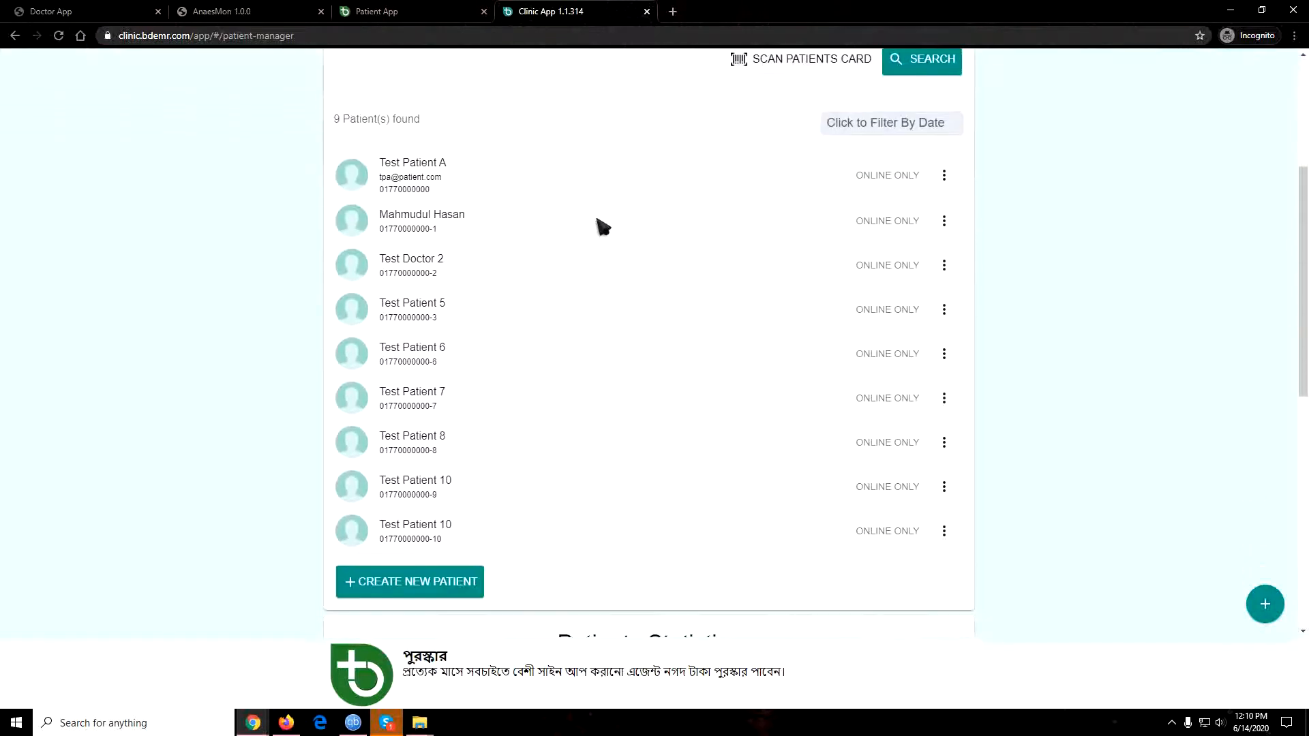
scroll(598, 220, up, 4)
scroll(598, 219, down, 4)
scroll(596, 219, up, 4)
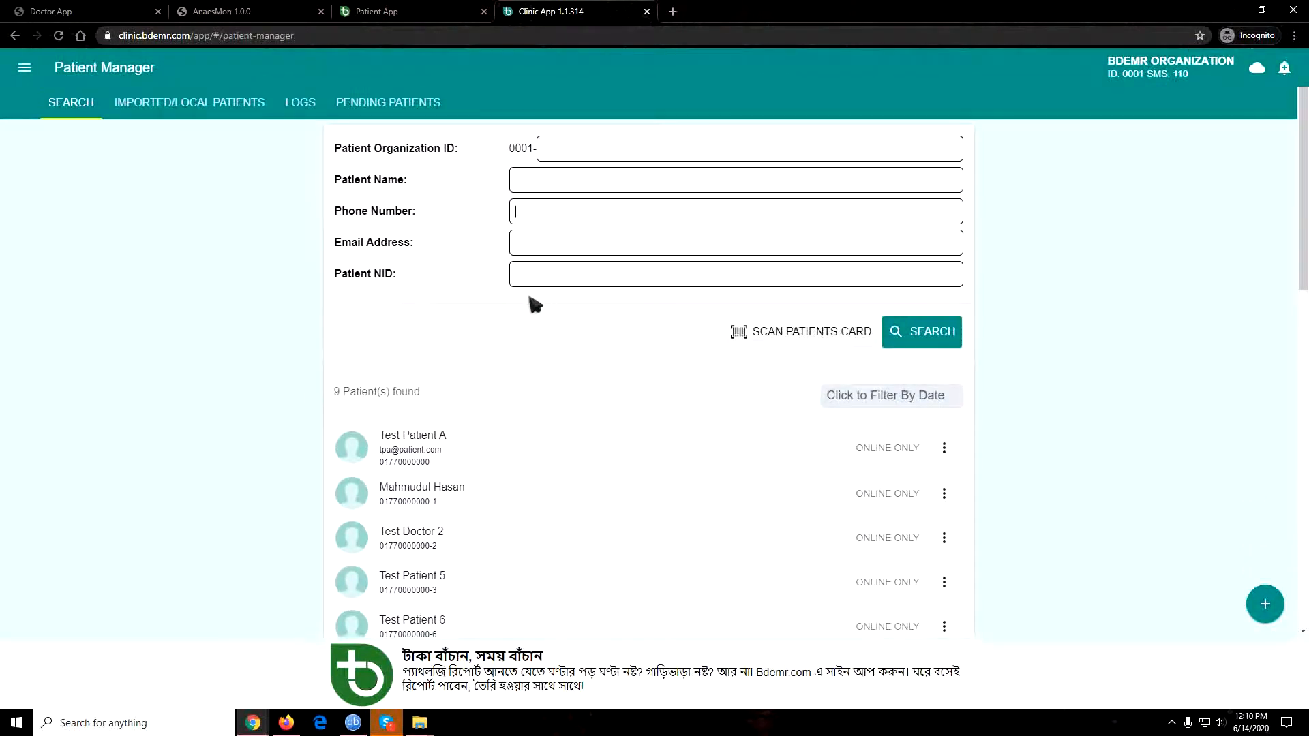
scroll(528, 289, down, 5)
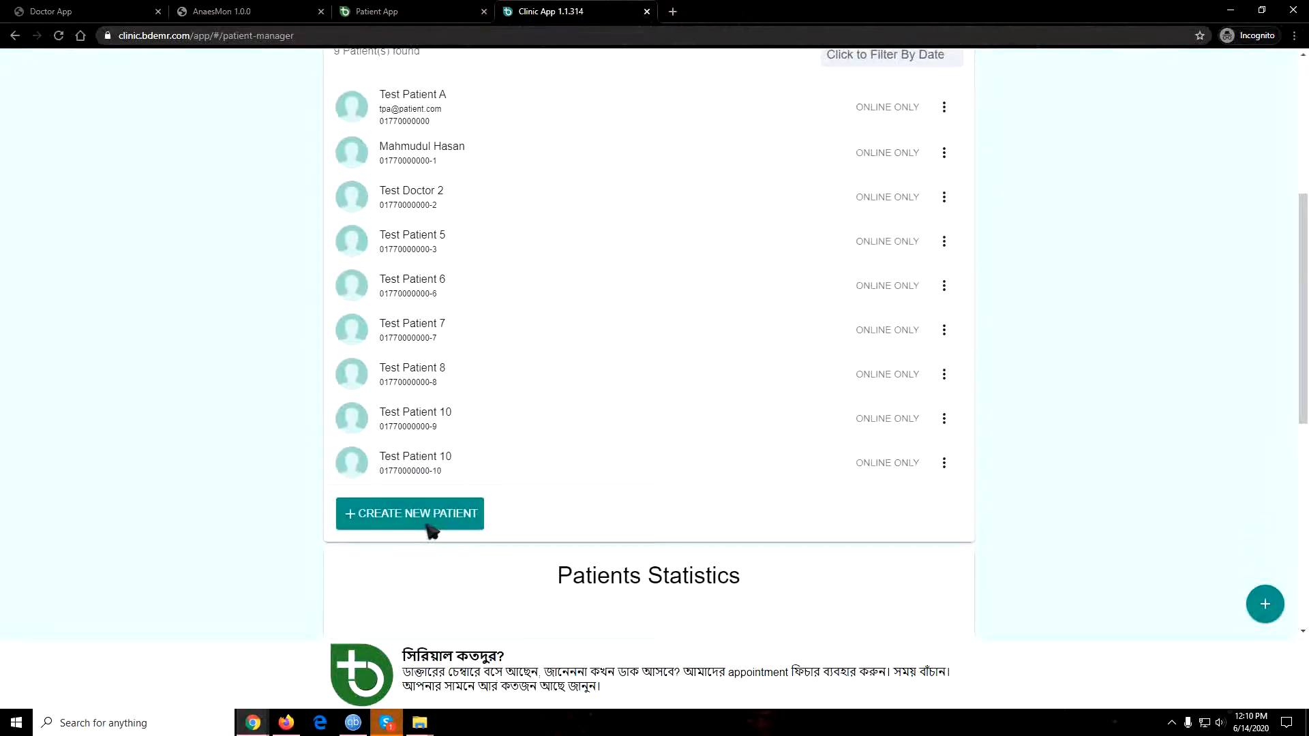
scroll(430, 530, up, 5)
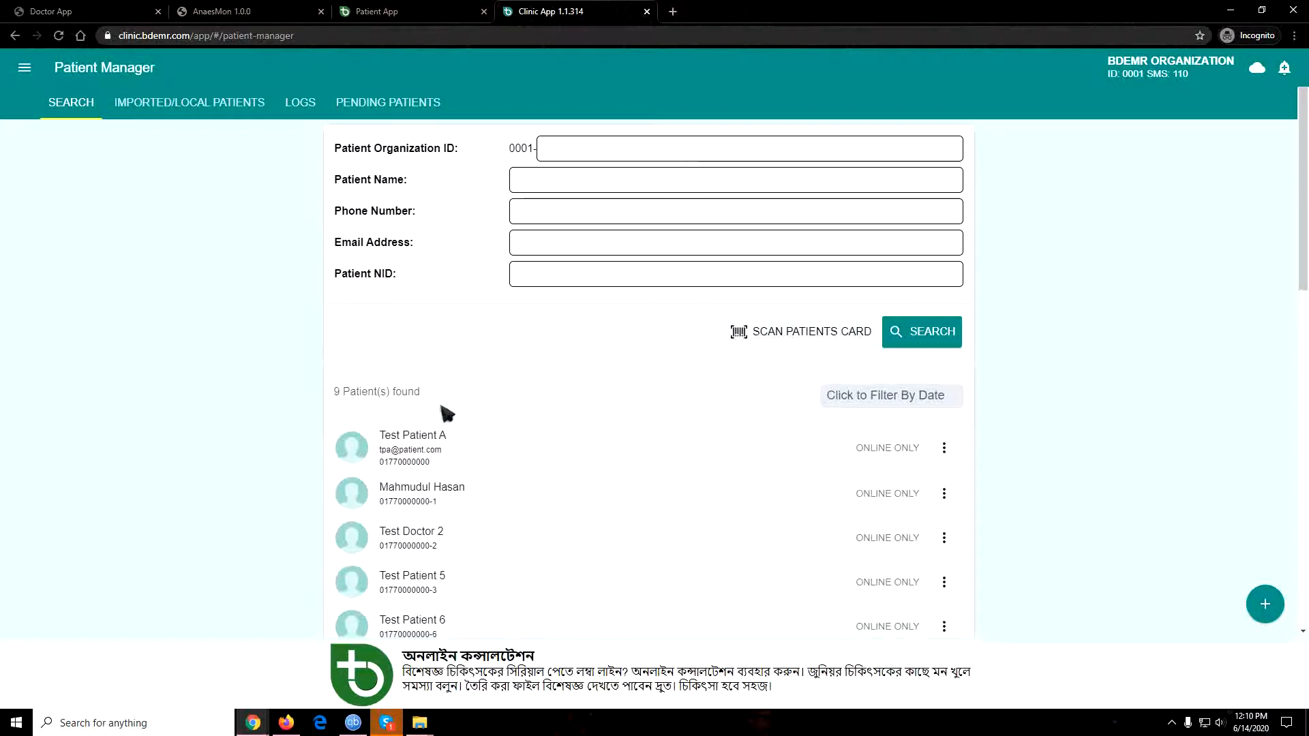
Put the first patient in the search results into Bdemr Organization's ICU waitlist
click(944, 450)
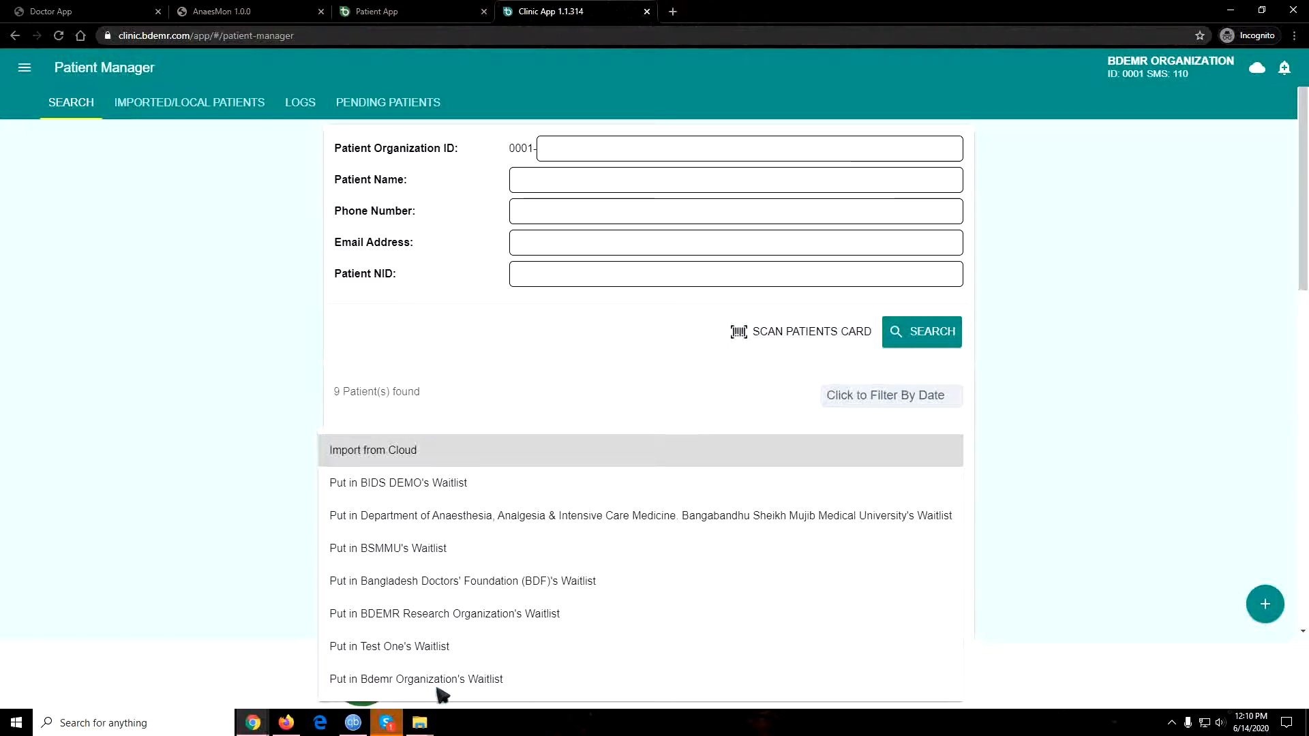
click(479, 682)
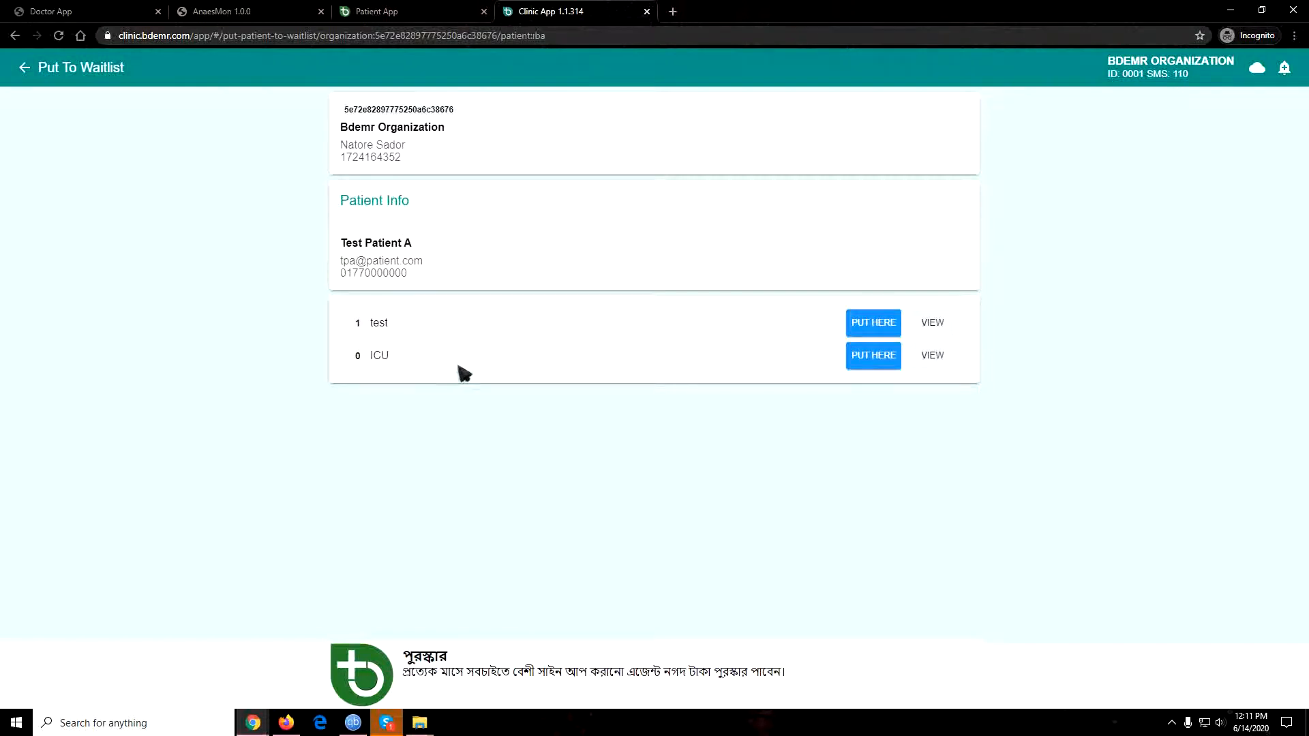
drag(369, 356, 409, 383)
click(390, 369)
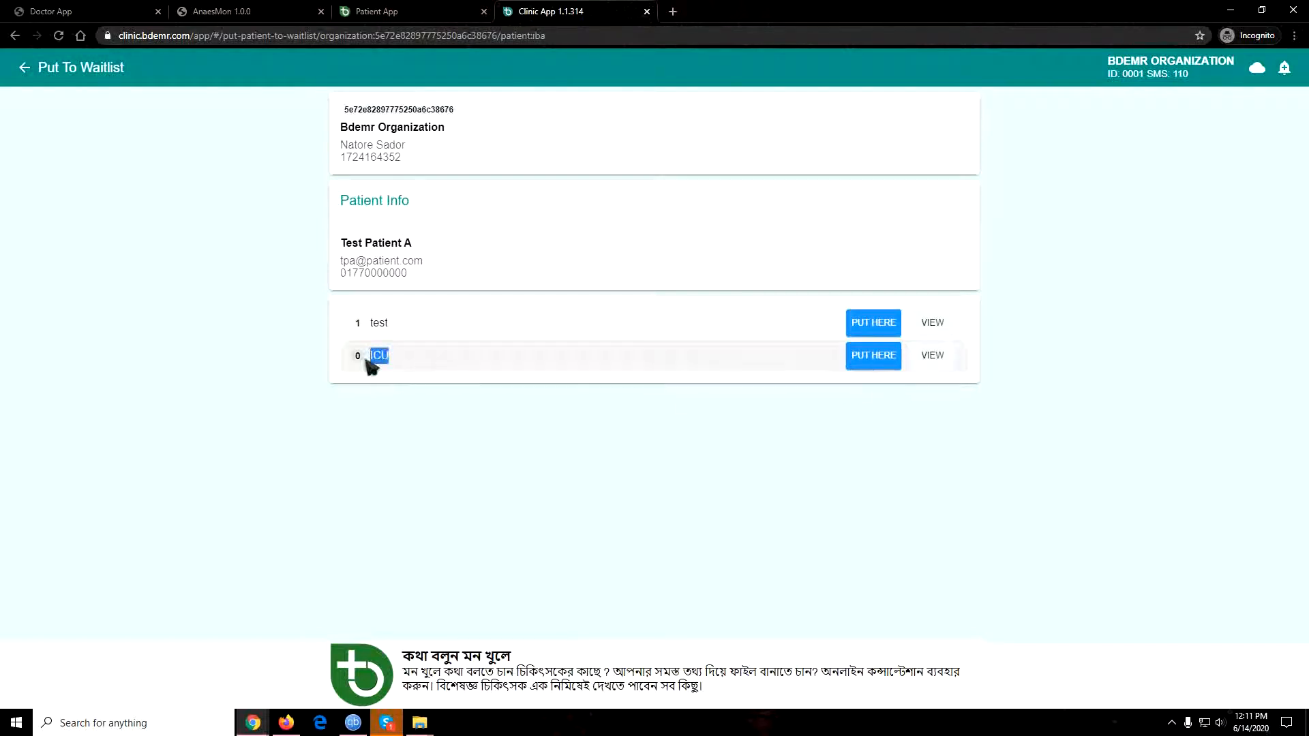
click(460, 412)
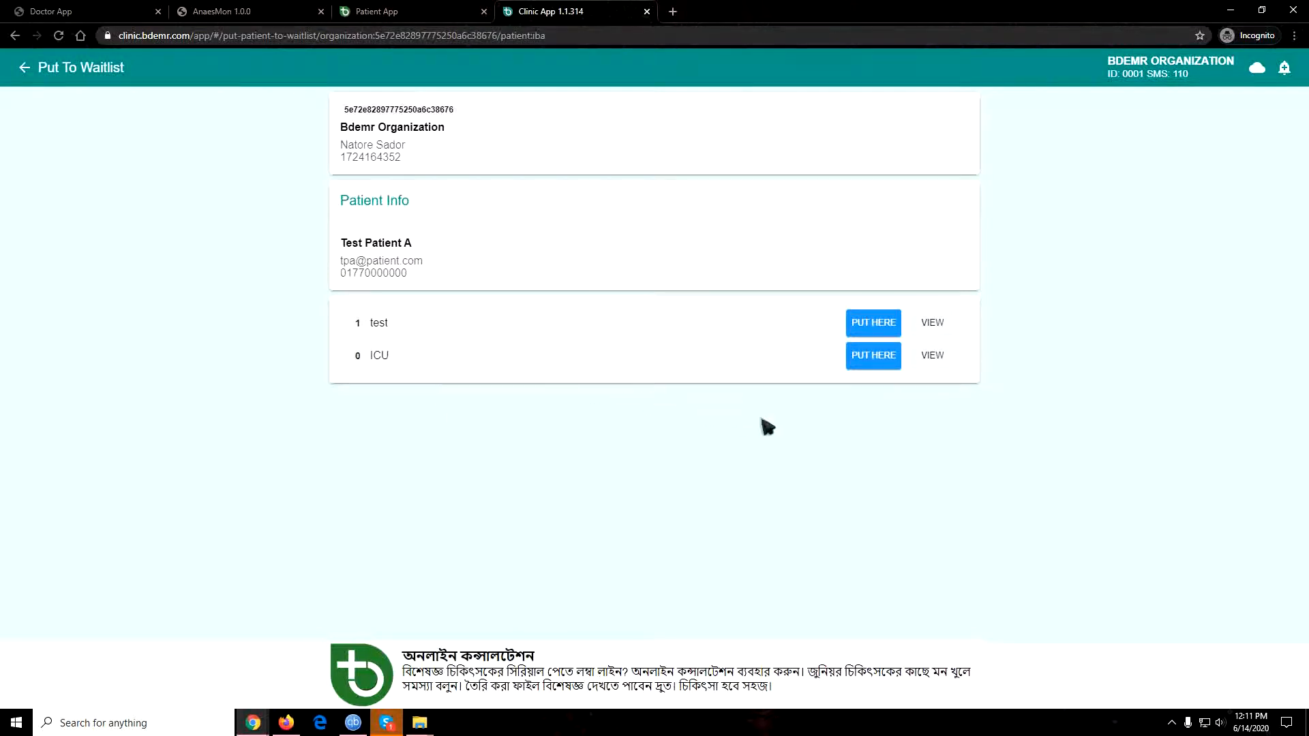
click(881, 364)
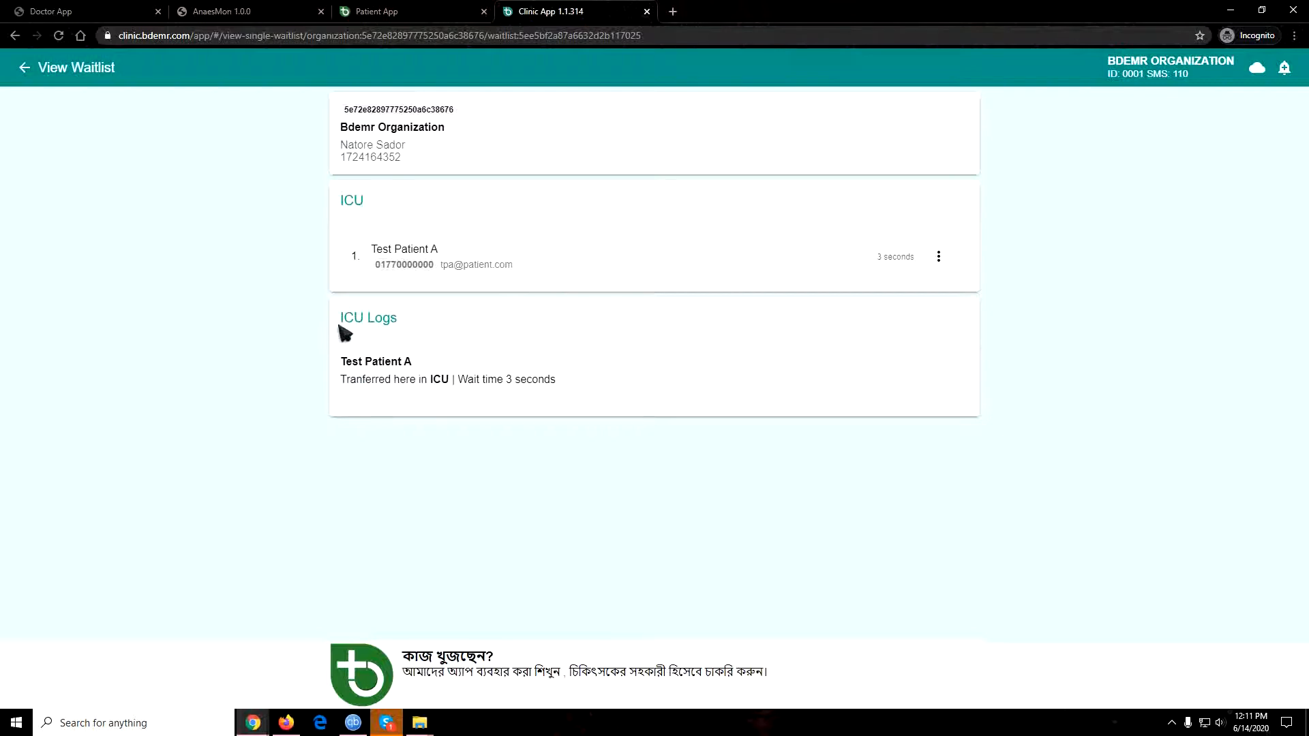
Examine the ICU log's transfer entry with its wait time and the actions offered for the waitlisted patient
drag(343, 366, 589, 389)
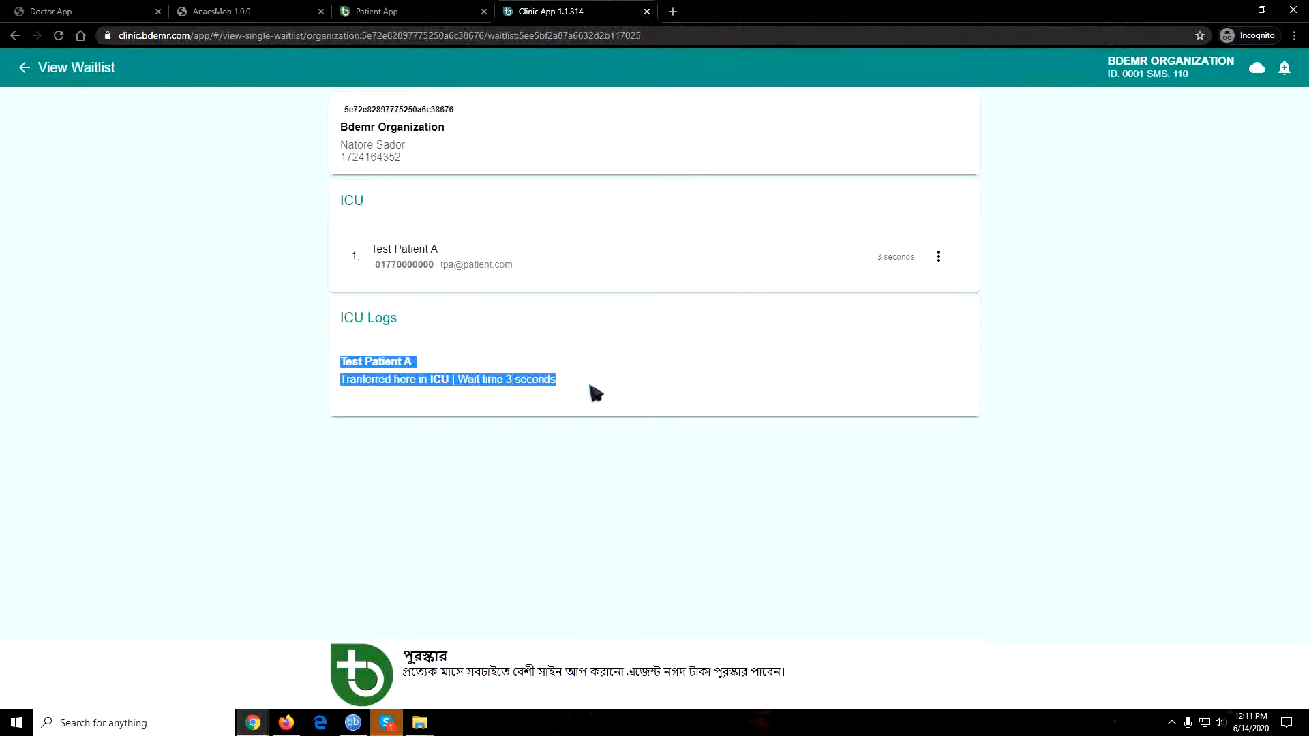
click(620, 383)
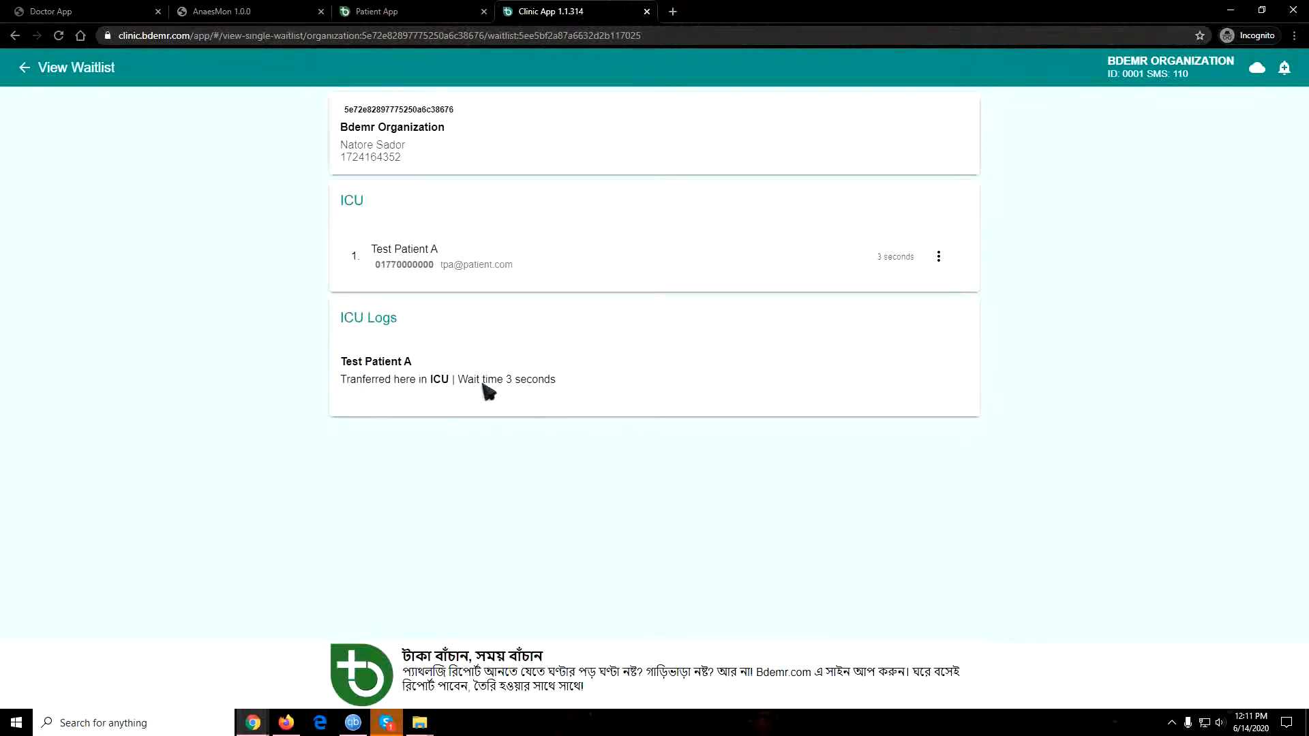
drag(460, 382, 558, 378)
click(560, 347)
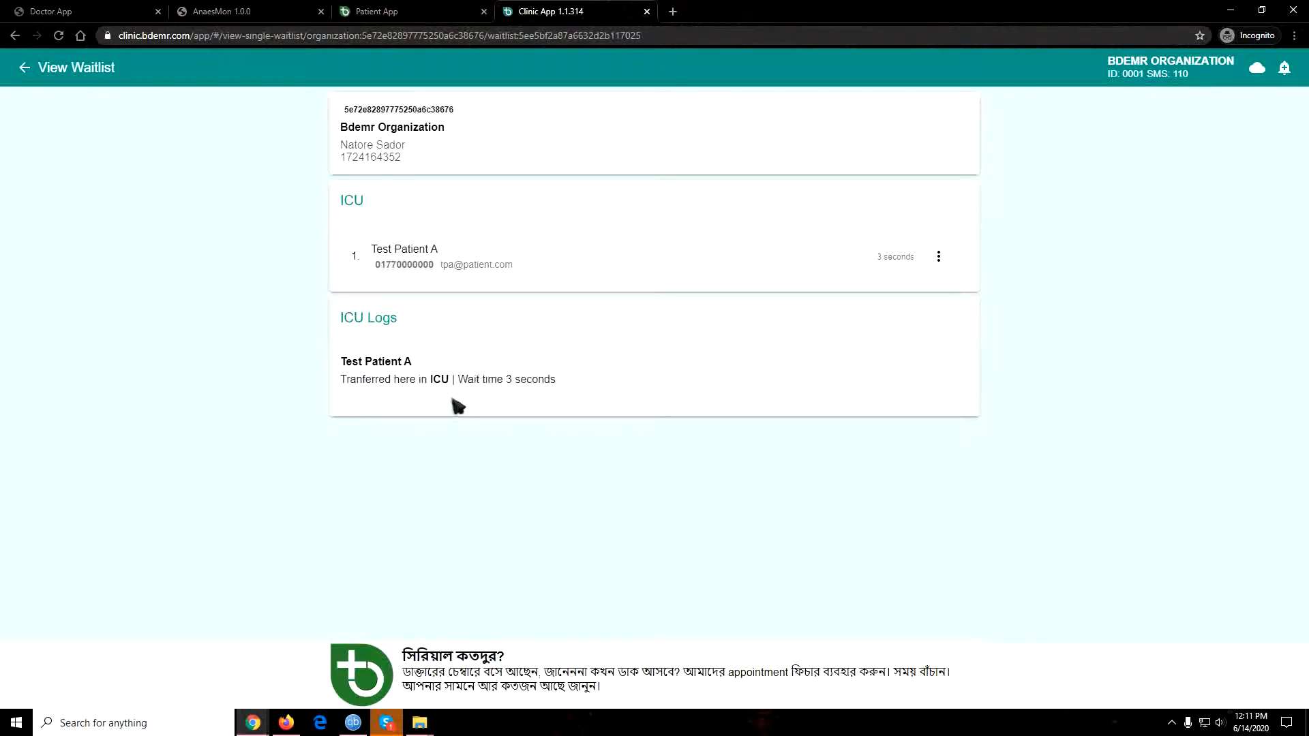
click(939, 256)
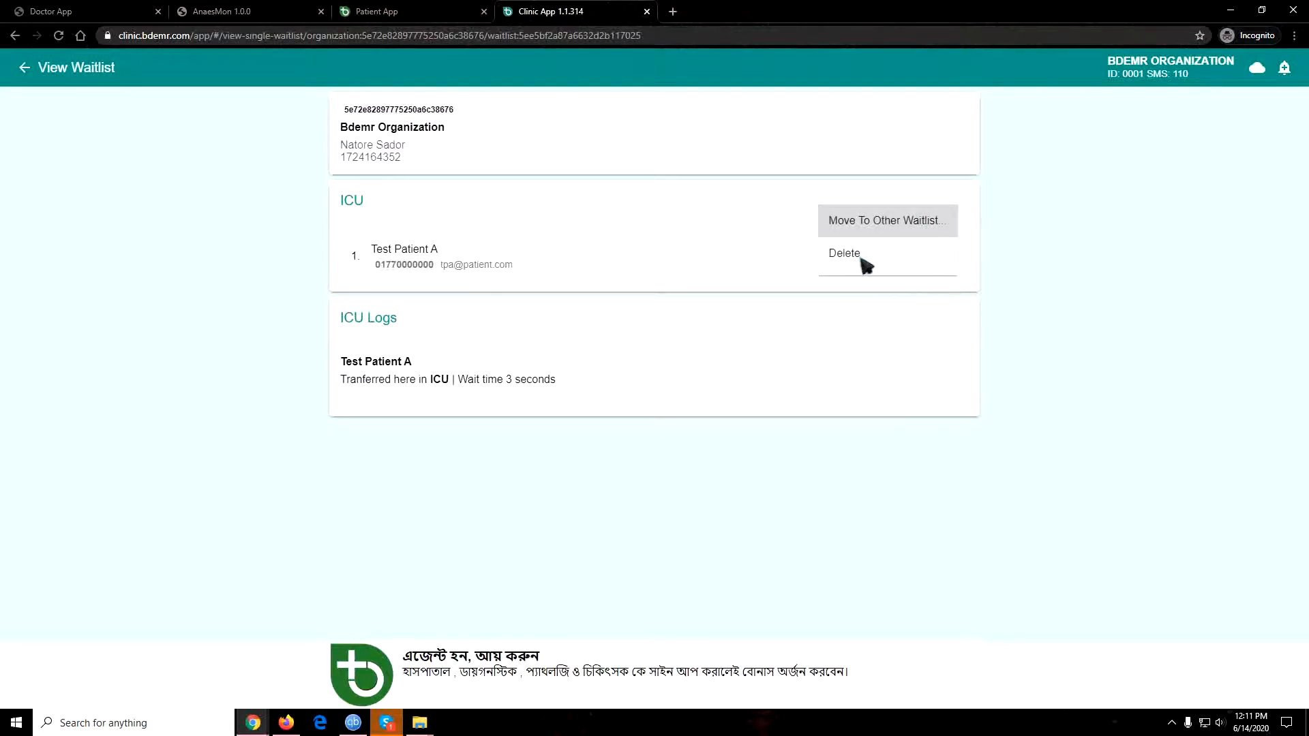
click(1108, 326)
Leave the ICU waitlist for the Patient Manager and clear the old search term from the navigation menu search
click(28, 71)
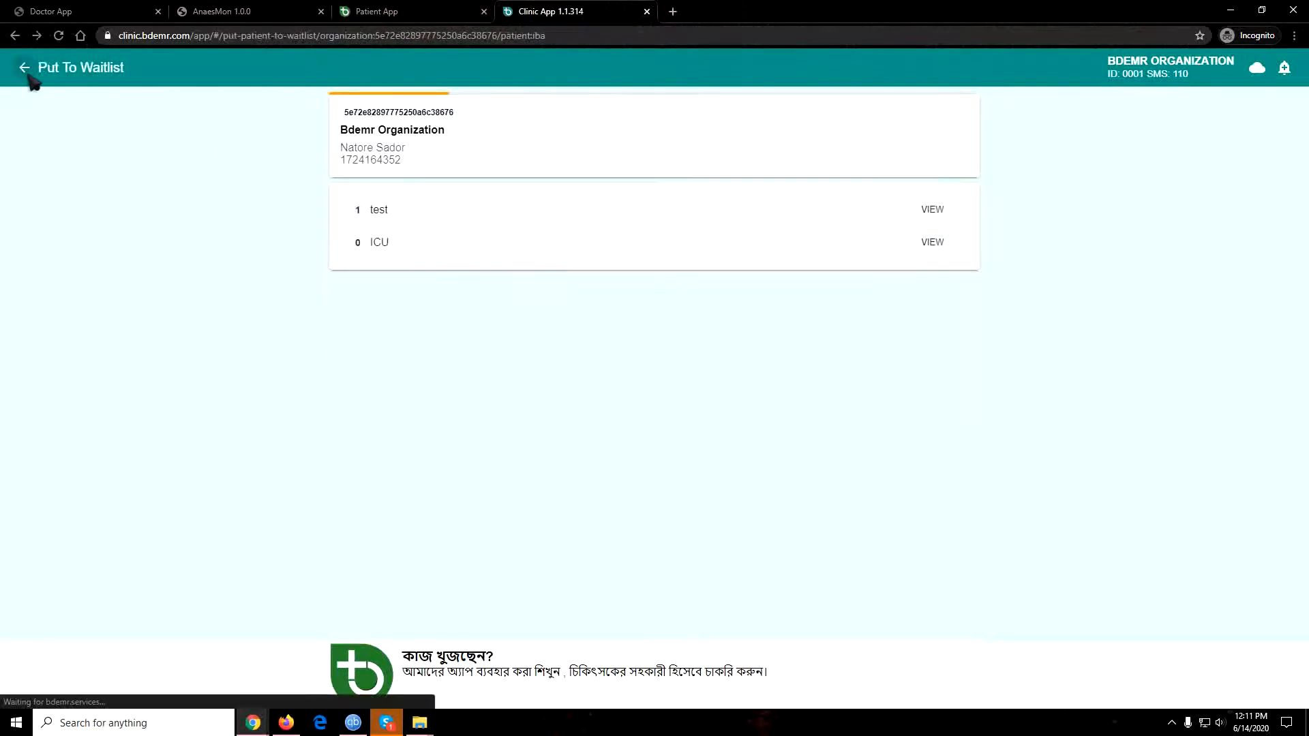
click(29, 72)
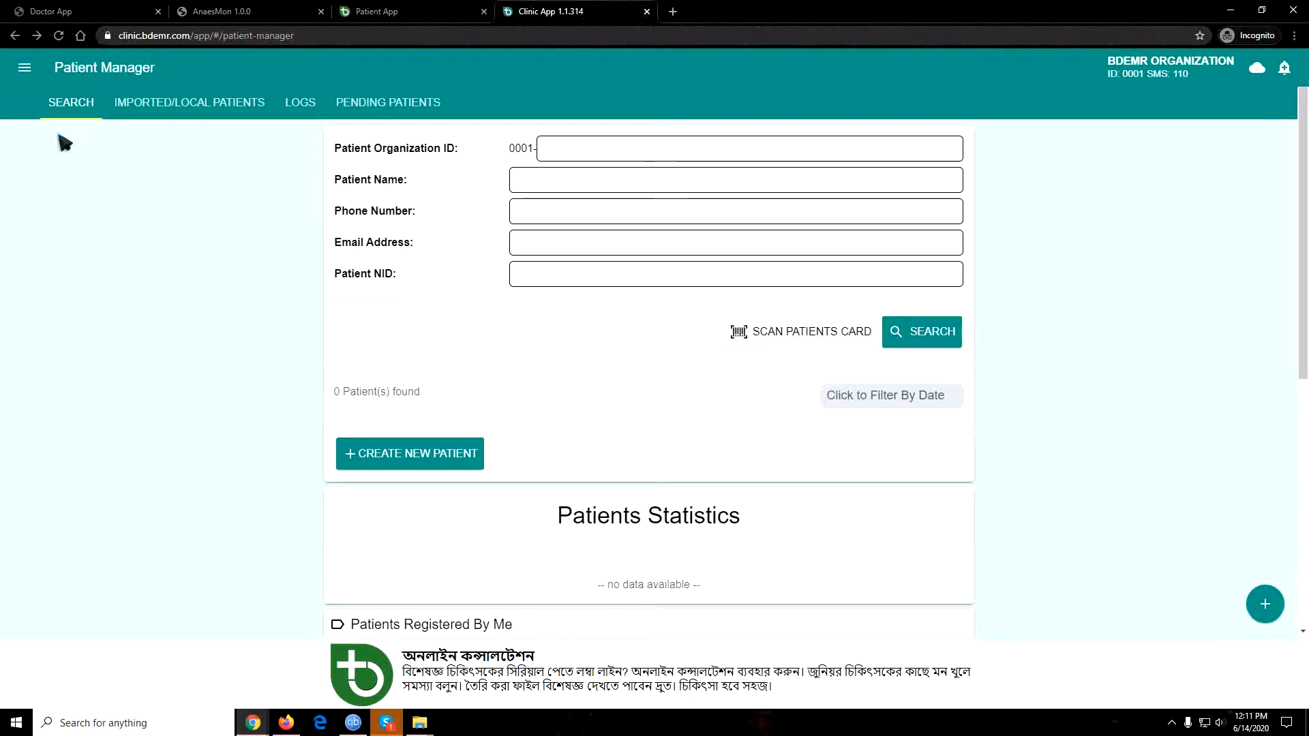
click(25, 68)
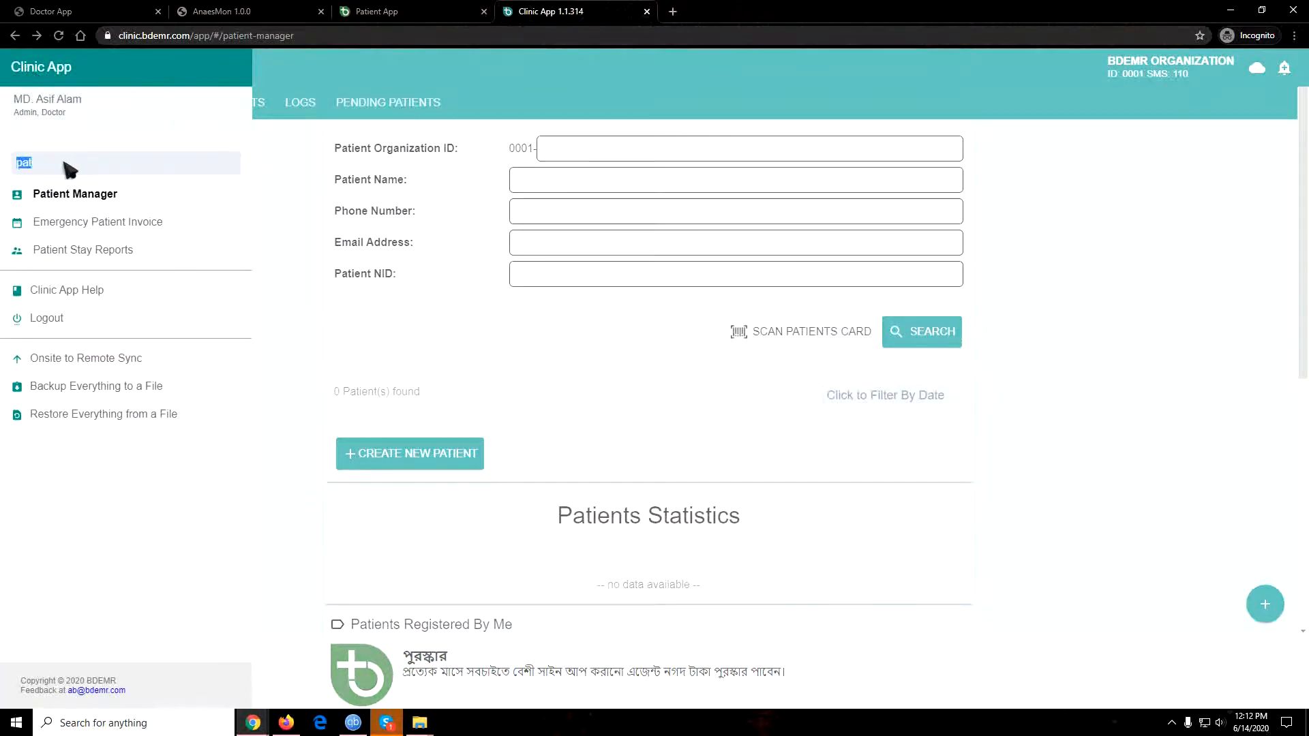
key(BackSpace)
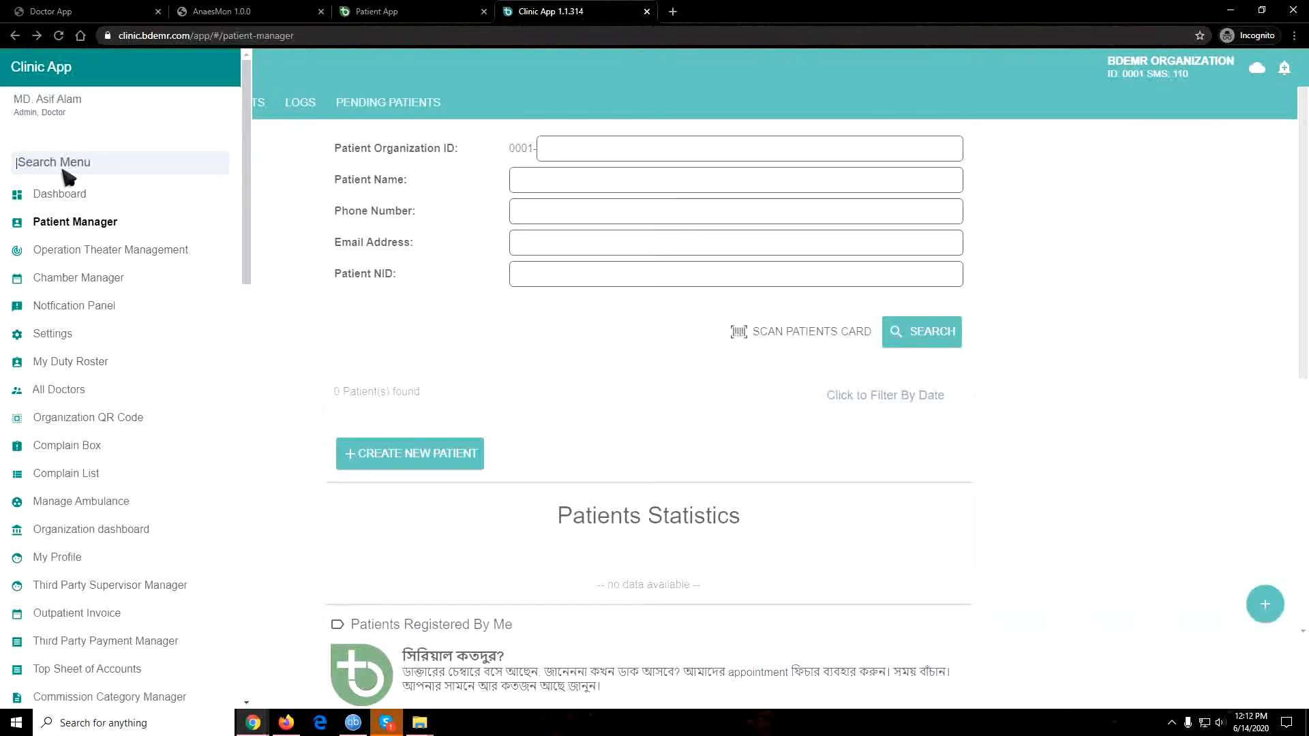
text(wai)
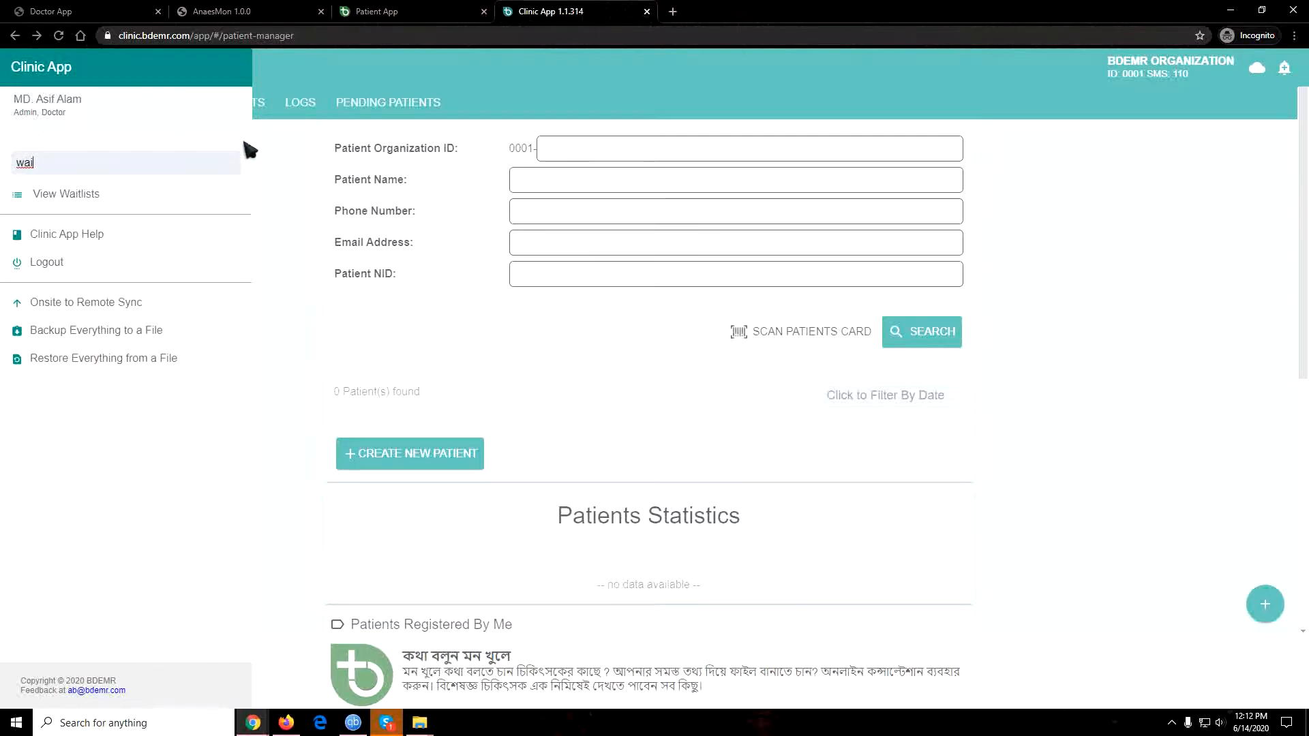
key(ctrl+a)
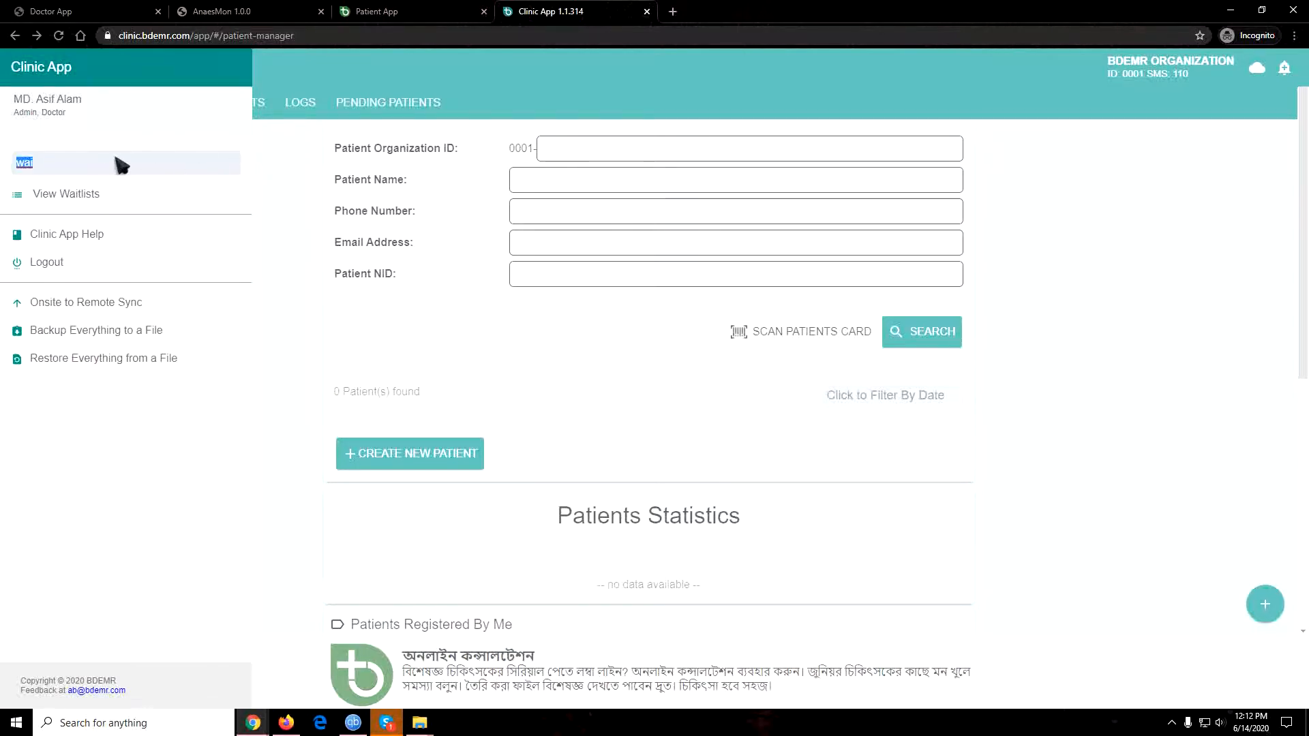
key(BackSpace)
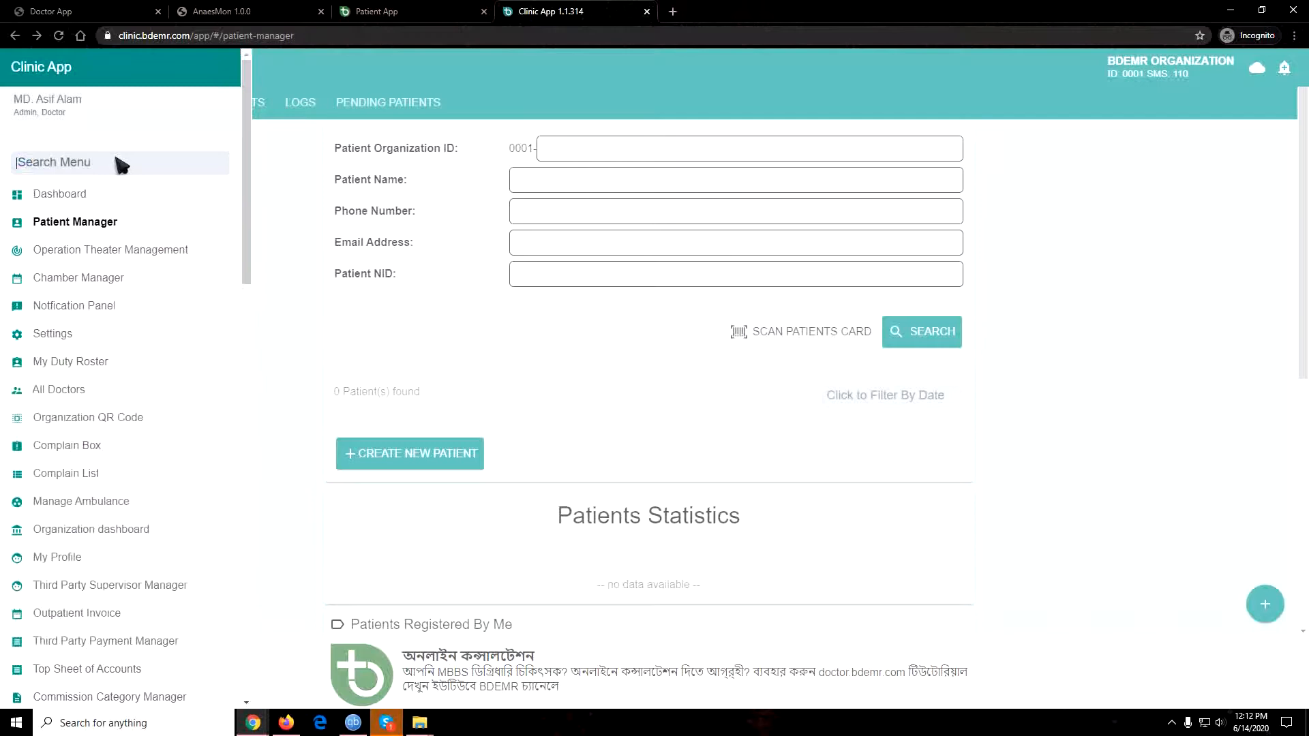
click(346, 214)
click(23, 74)
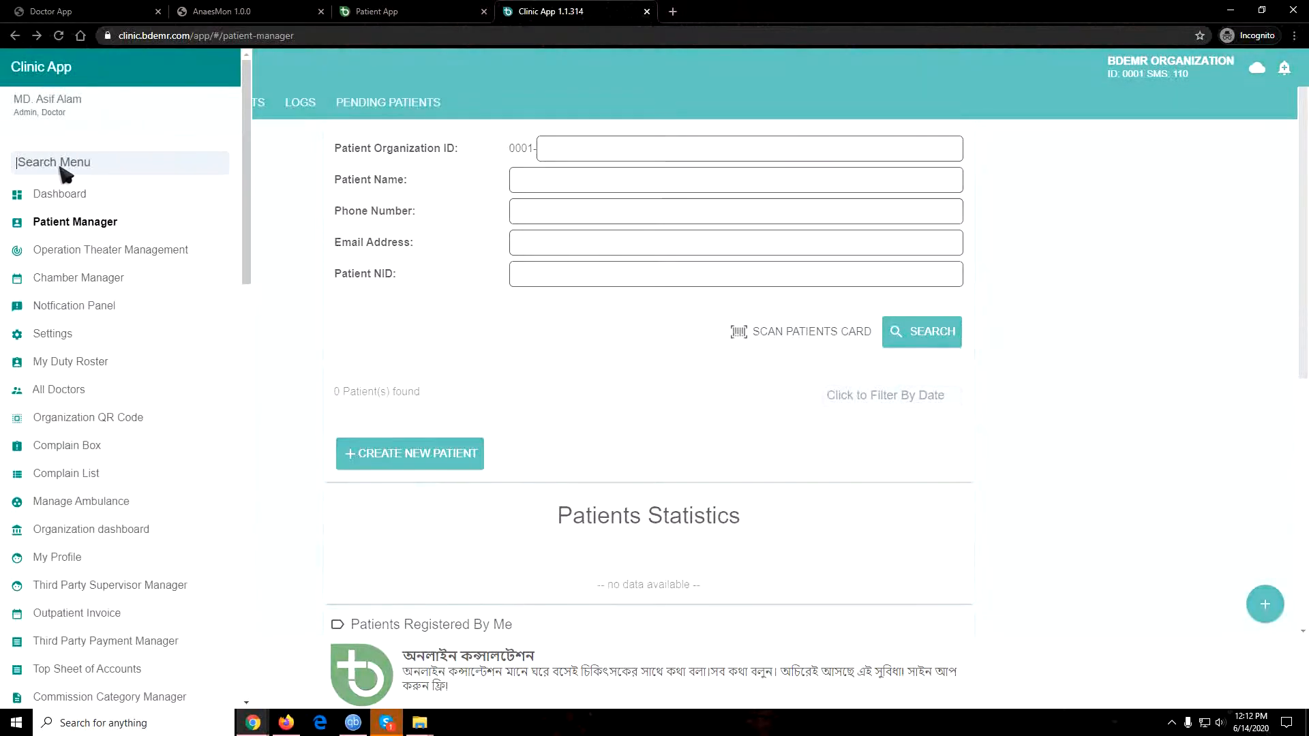
Search the navigation menu for "wait", go to View Waitlists and open the ICU waitlist
text(wait)
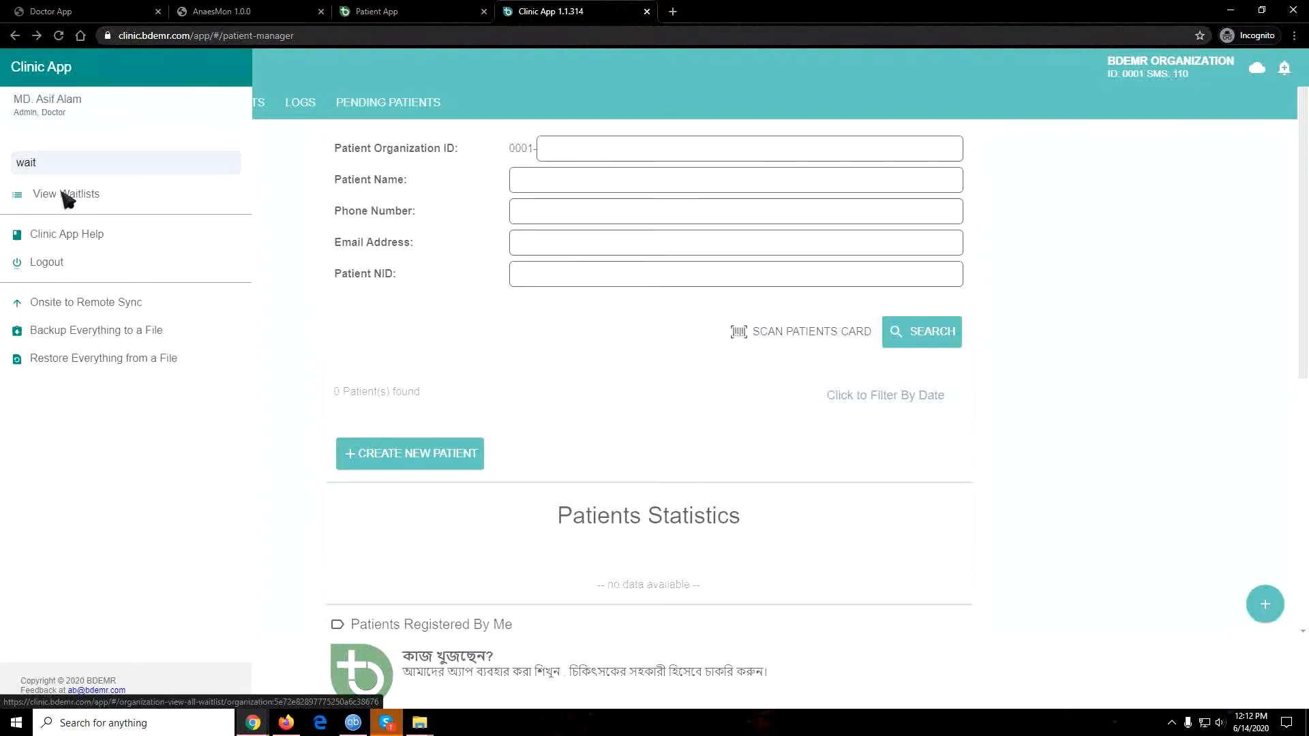
click(68, 199)
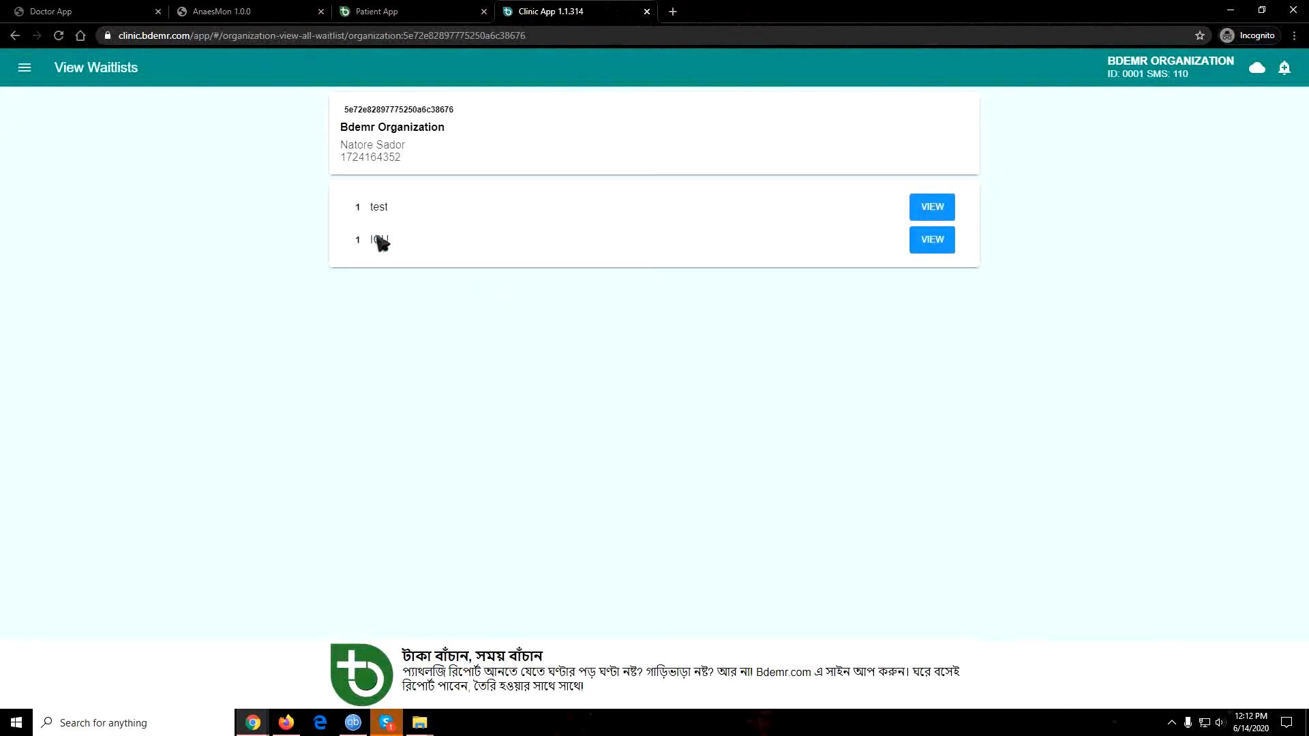
click(939, 245)
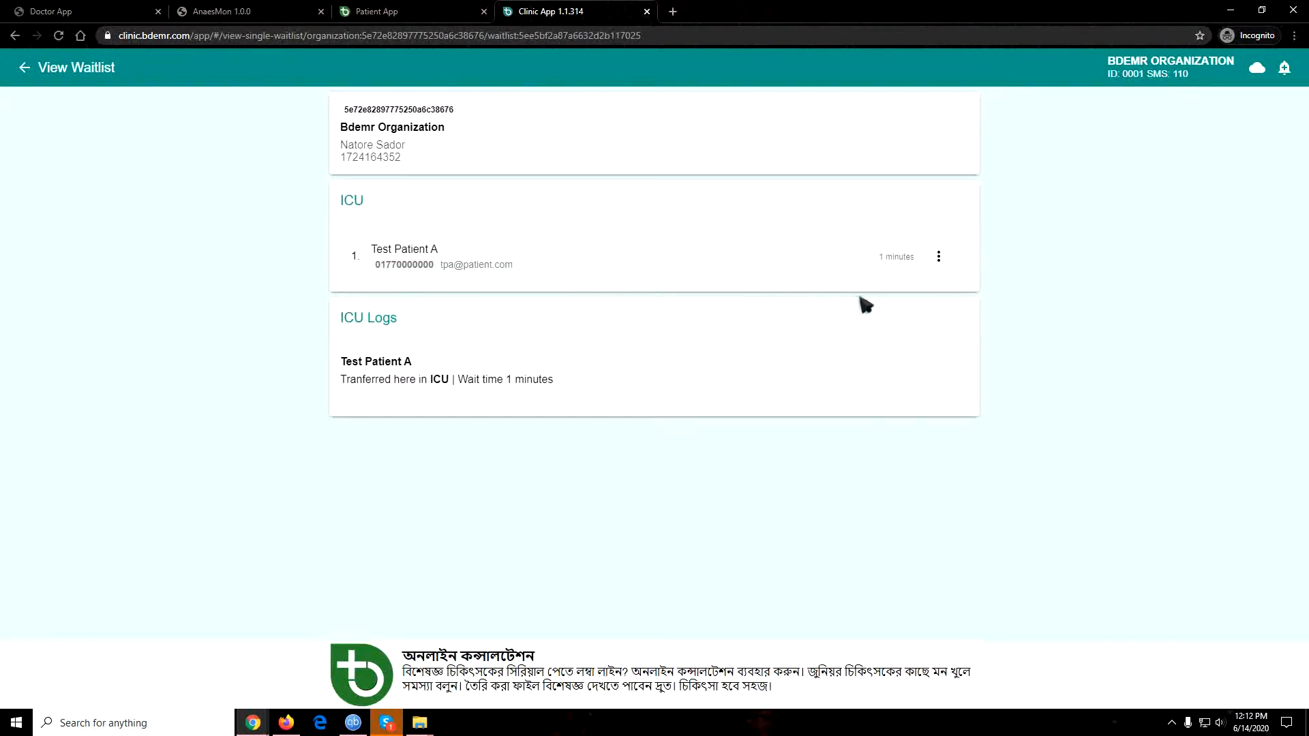
Delete the only patient from Bdemr Organization's ICU waitlist and confirm the deletion
click(939, 256)
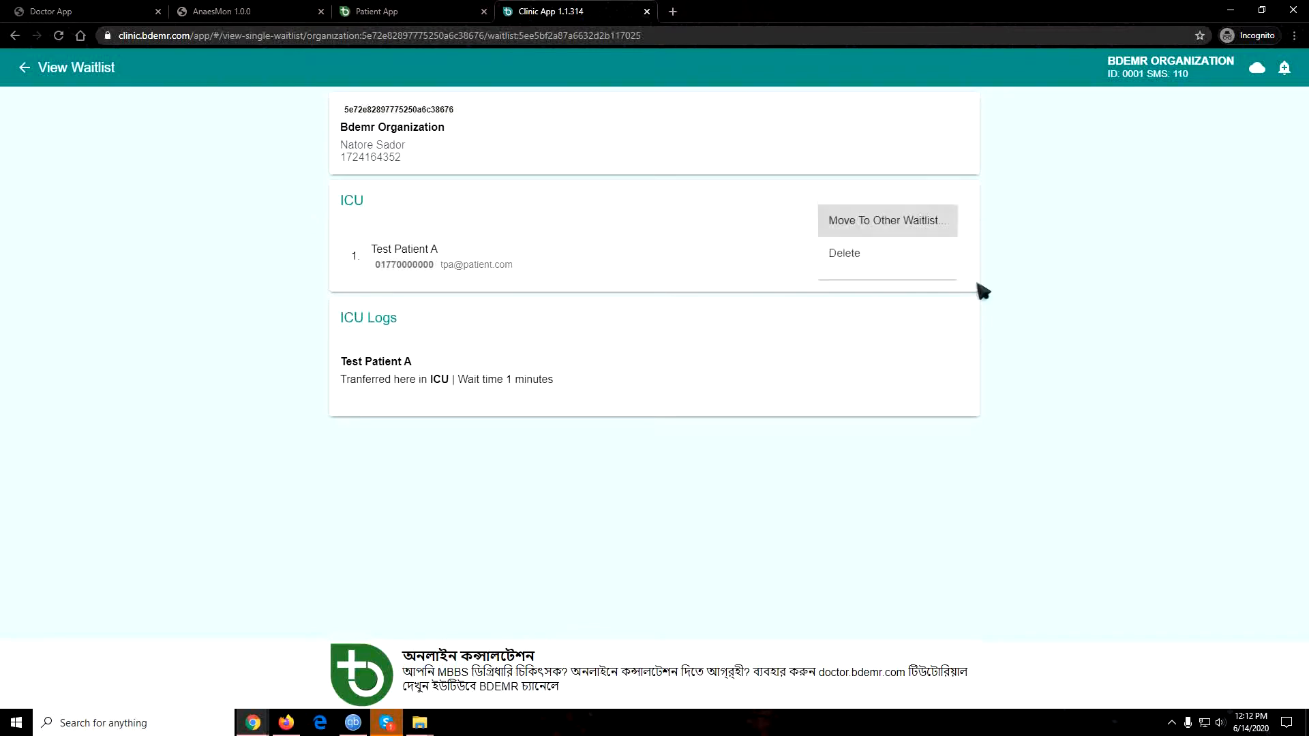
click(1023, 287)
click(940, 255)
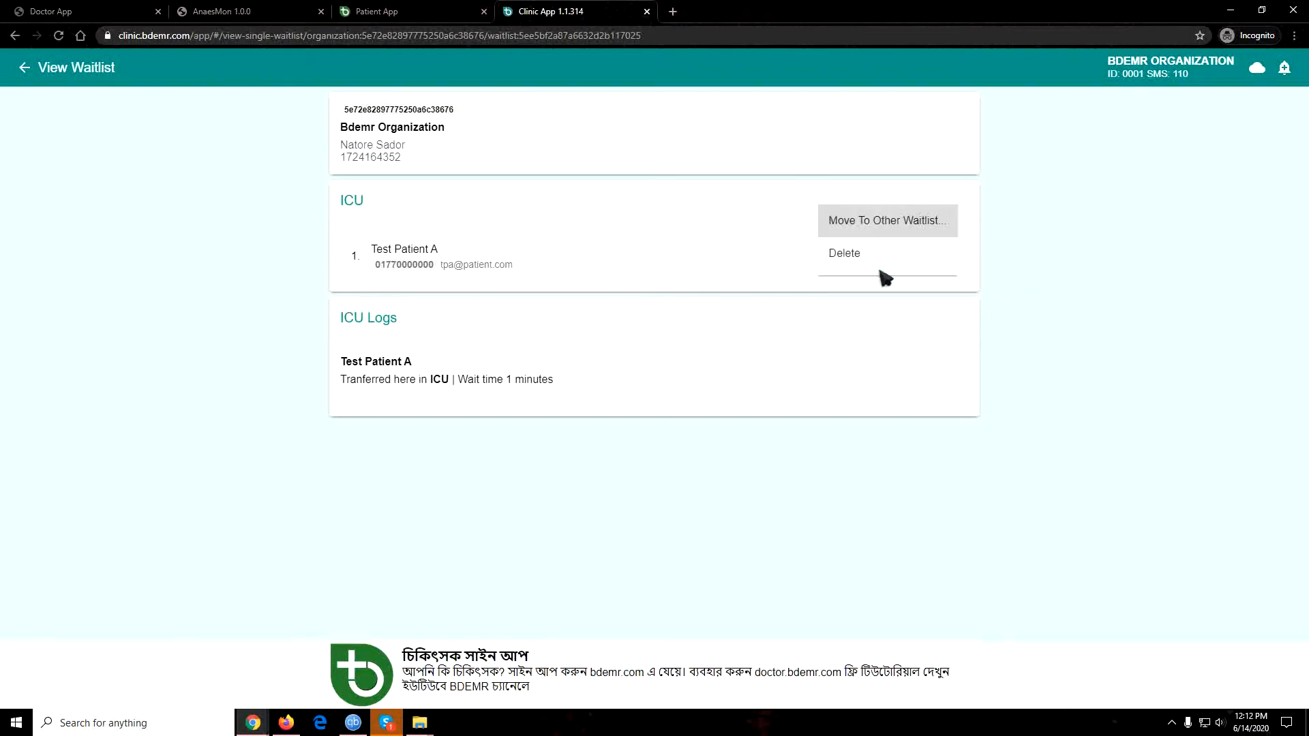
click(862, 252)
click(702, 409)
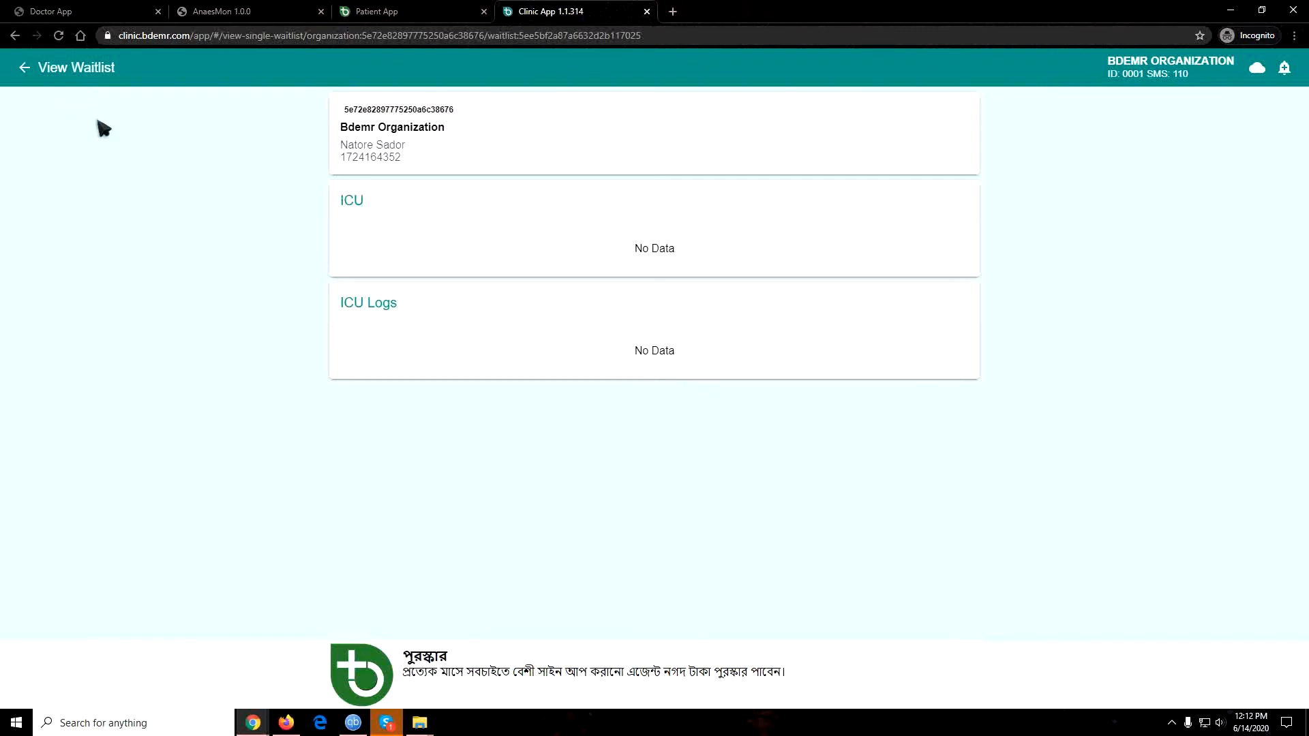
click(1171, 722)
click(1200, 670)
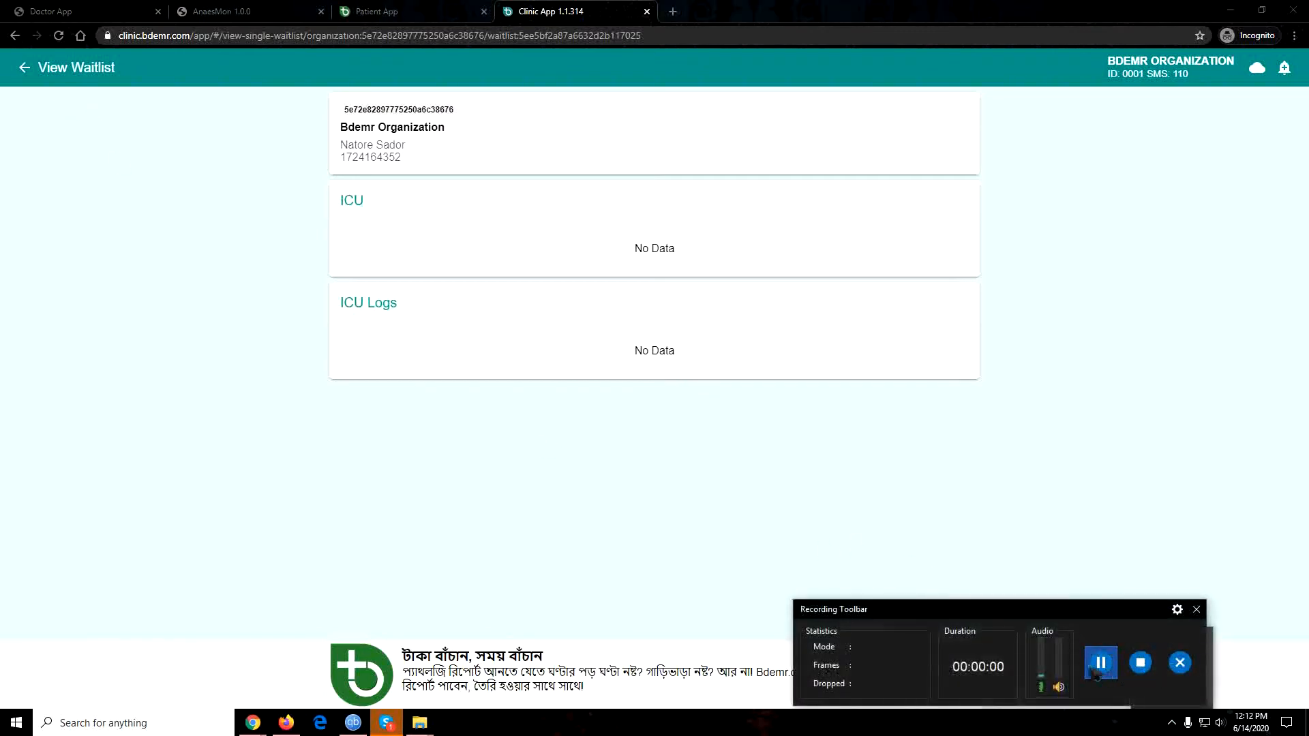